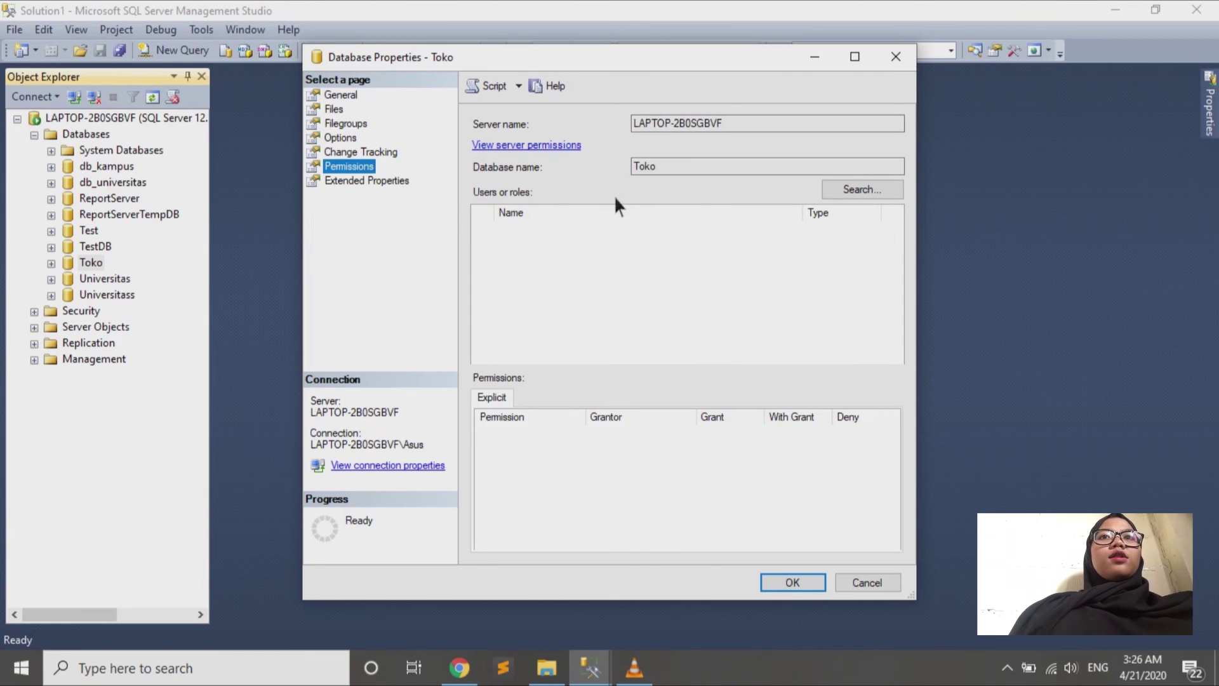
Add the public database role to the Toko database's permissions and save the database properties
{"action": "left_click", "coordinate": [857, 201]}
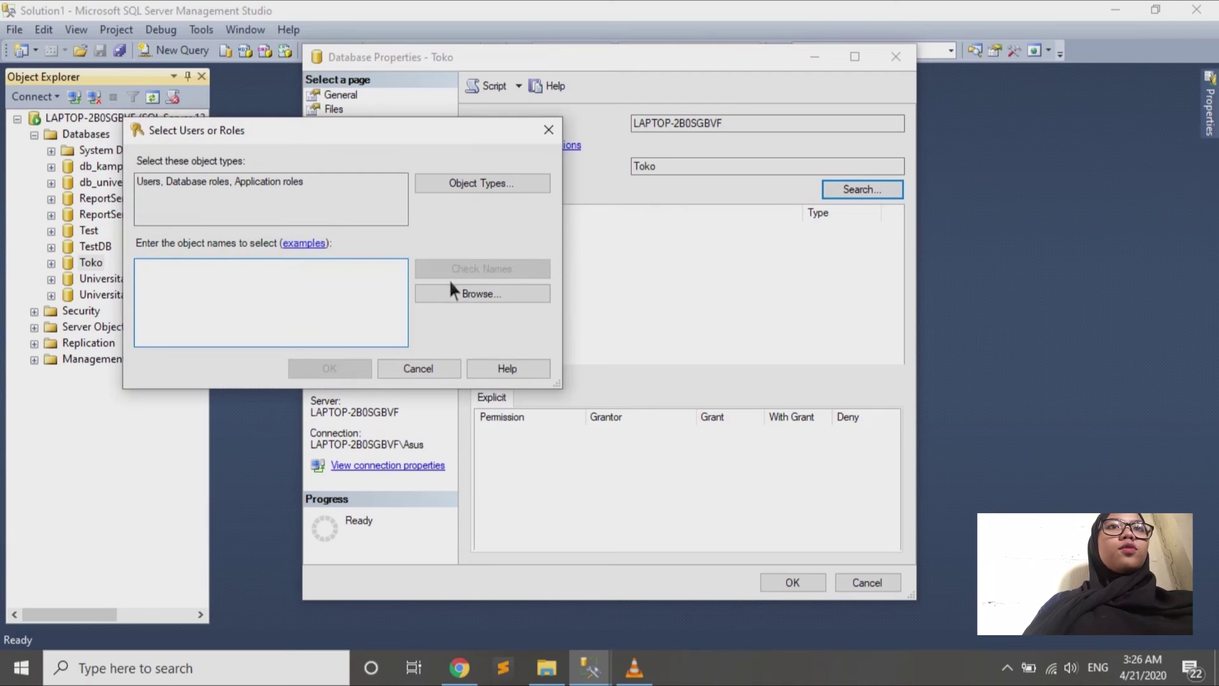
{"action": "left_click", "coordinate": [462, 296]}
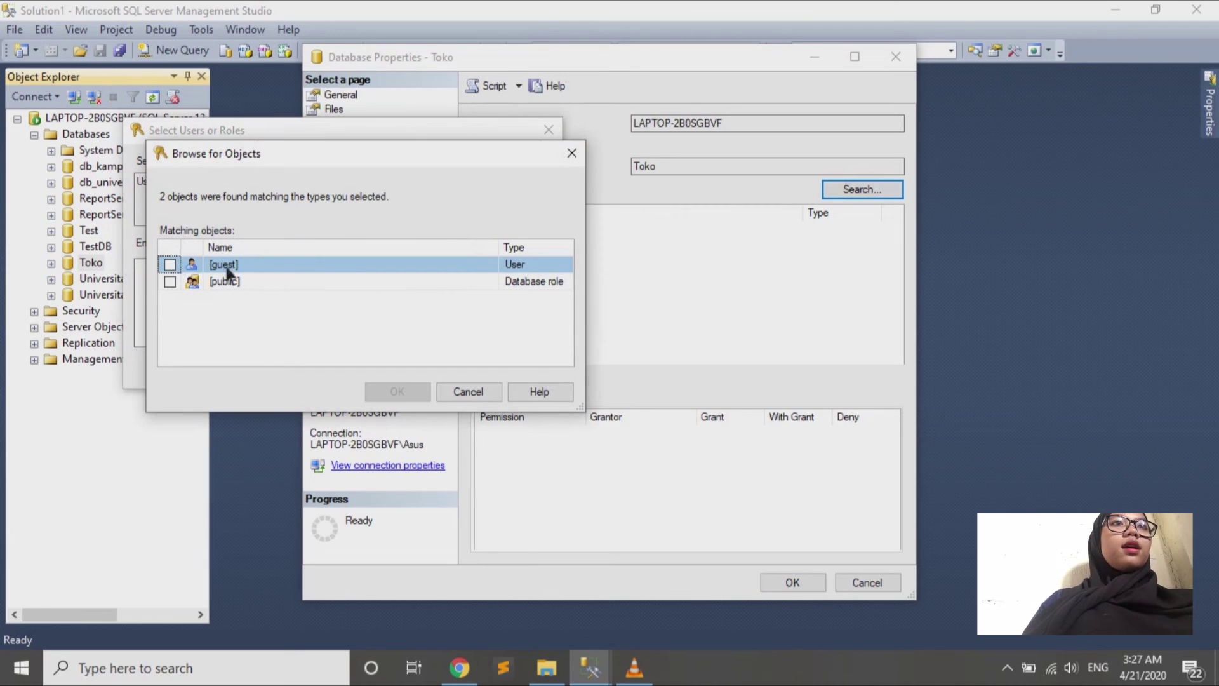
{"action": "left_click", "coordinate": [176, 282]}
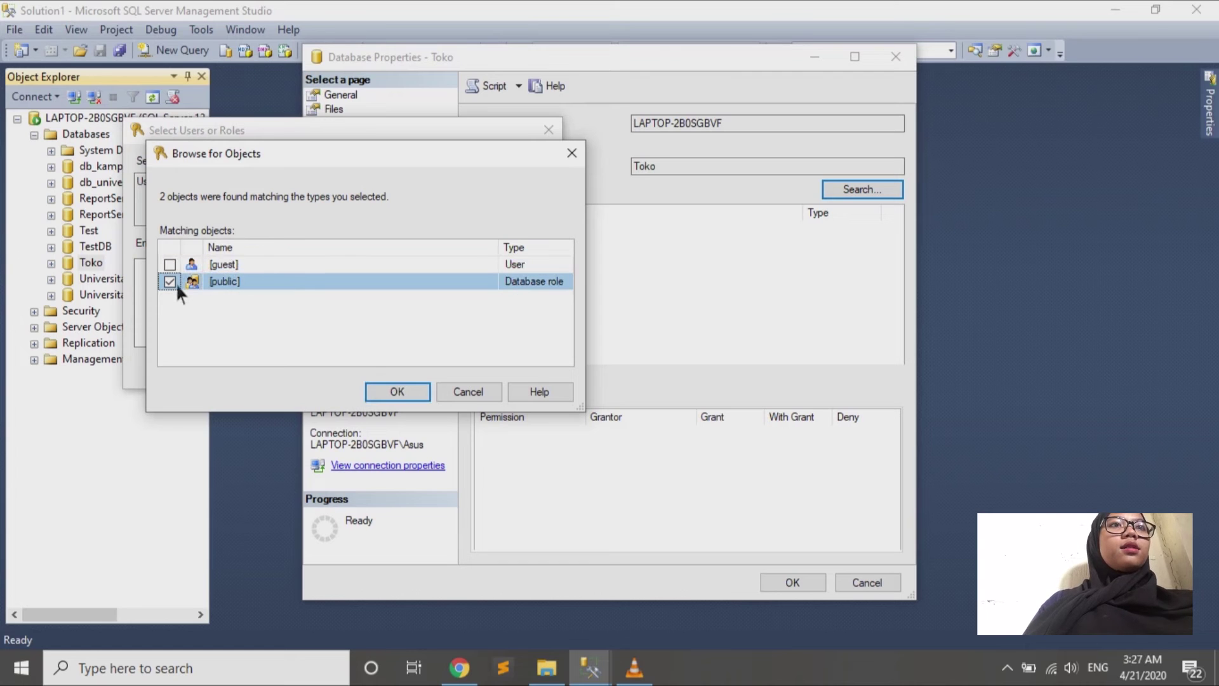
{"action": "left_click", "coordinate": [406, 394]}
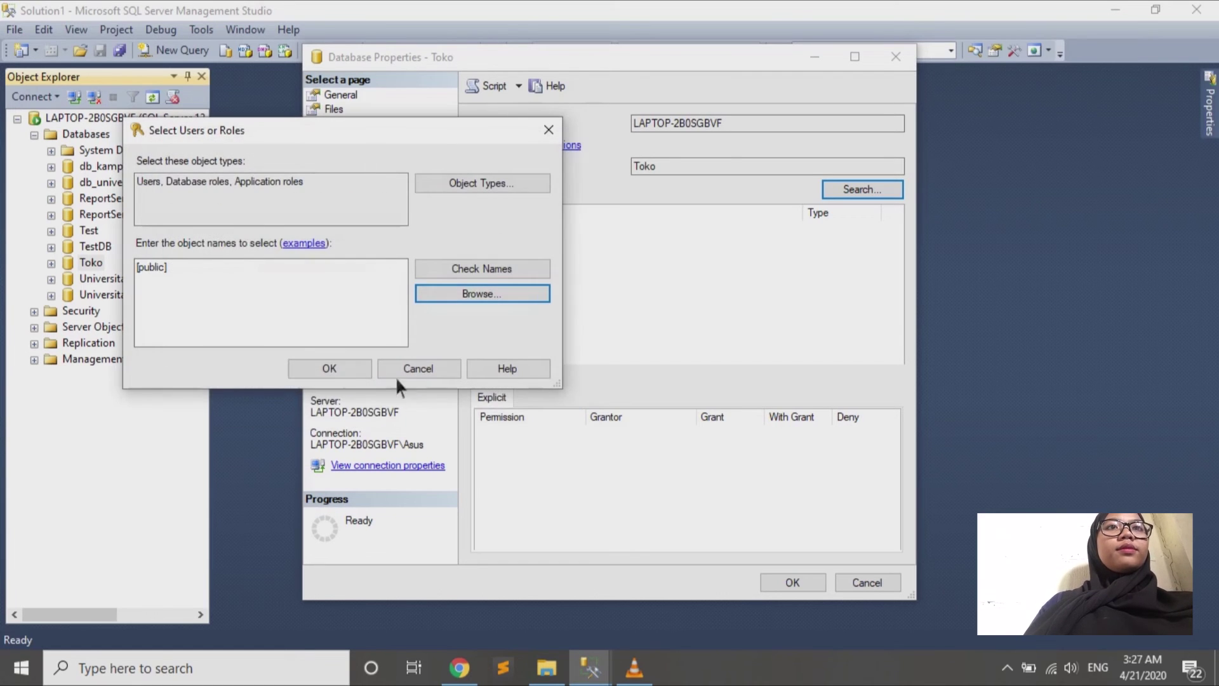
{"action": "left_click", "coordinate": [350, 372]}
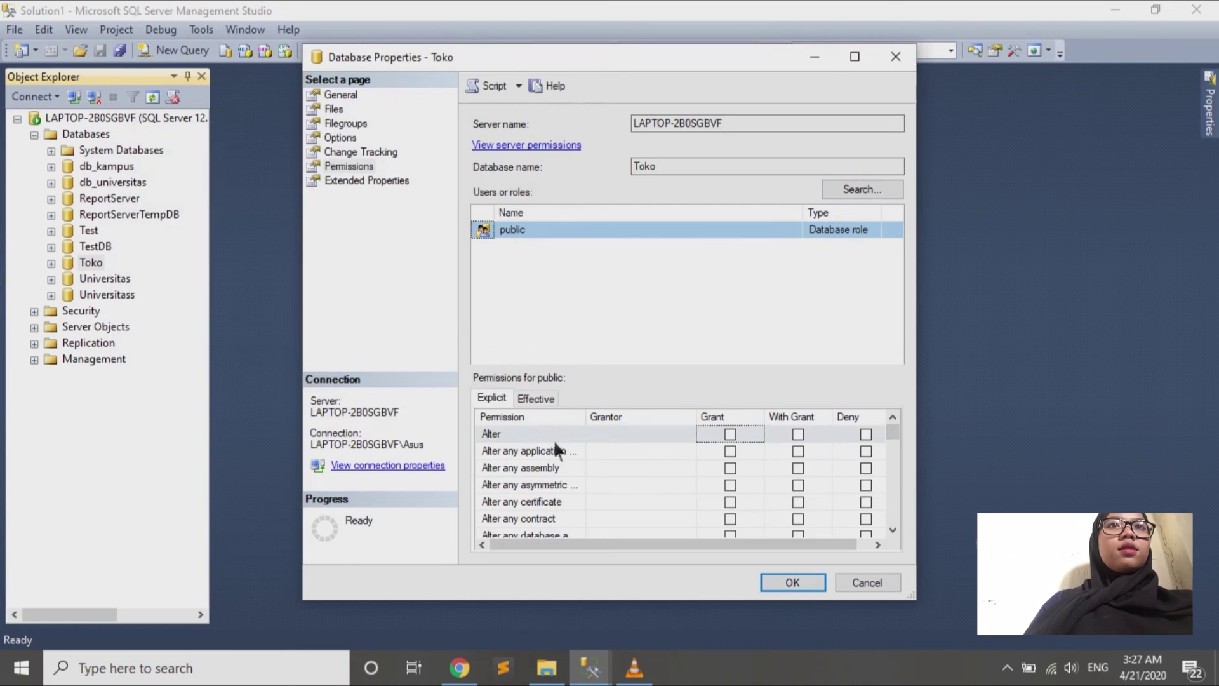
{"action": "left_click", "coordinate": [791, 582]}
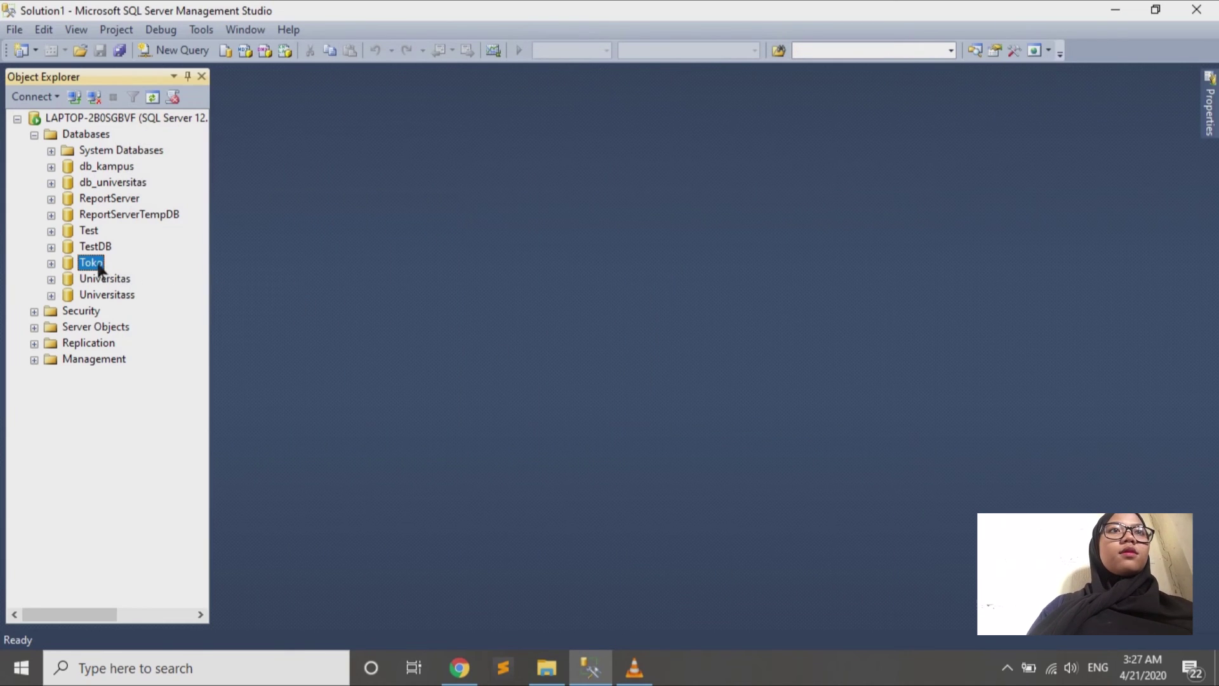
Start a new schema in the Toko database's Security folder and name it TestSchema
{"action": "left_click", "coordinate": [53, 263]}
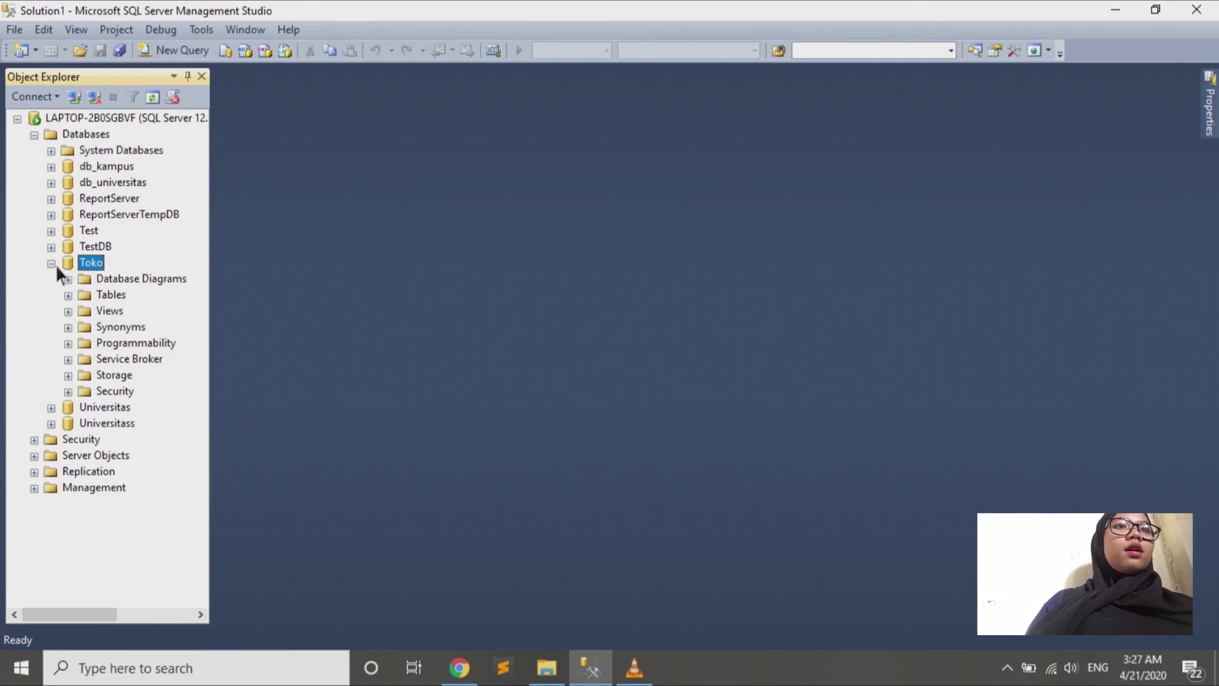
{"action": "right_click", "coordinate": [123, 392]}
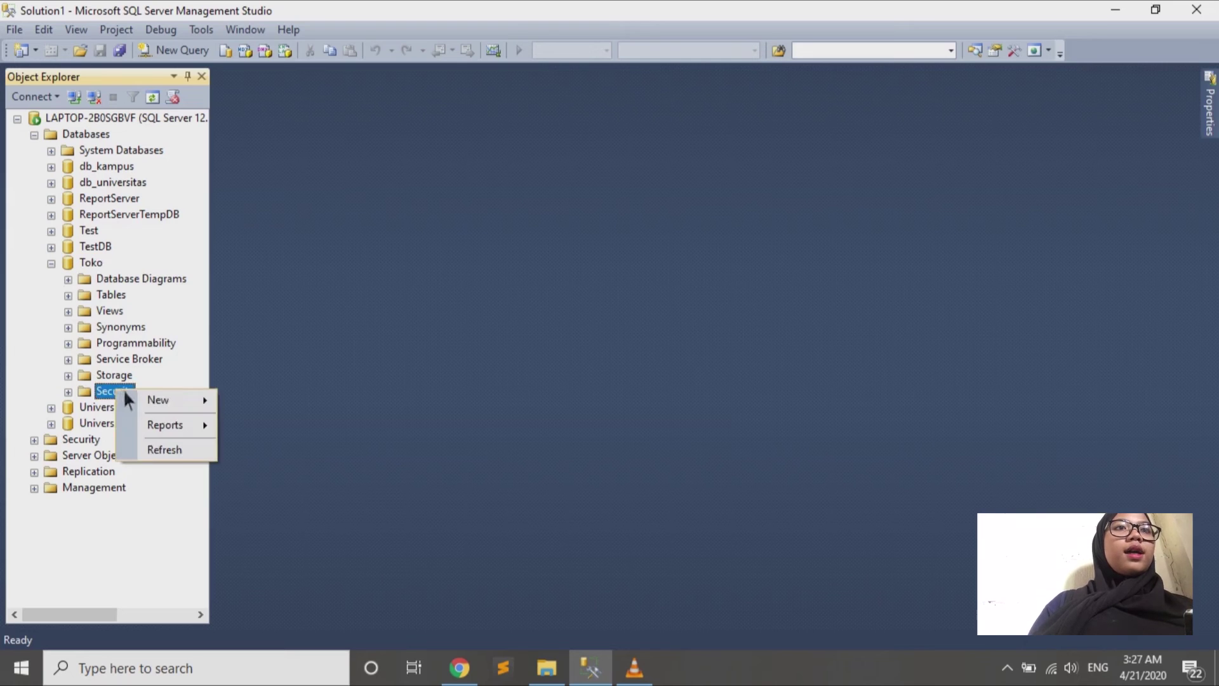
{"action": "mouse_move", "coordinate": [158, 401]}
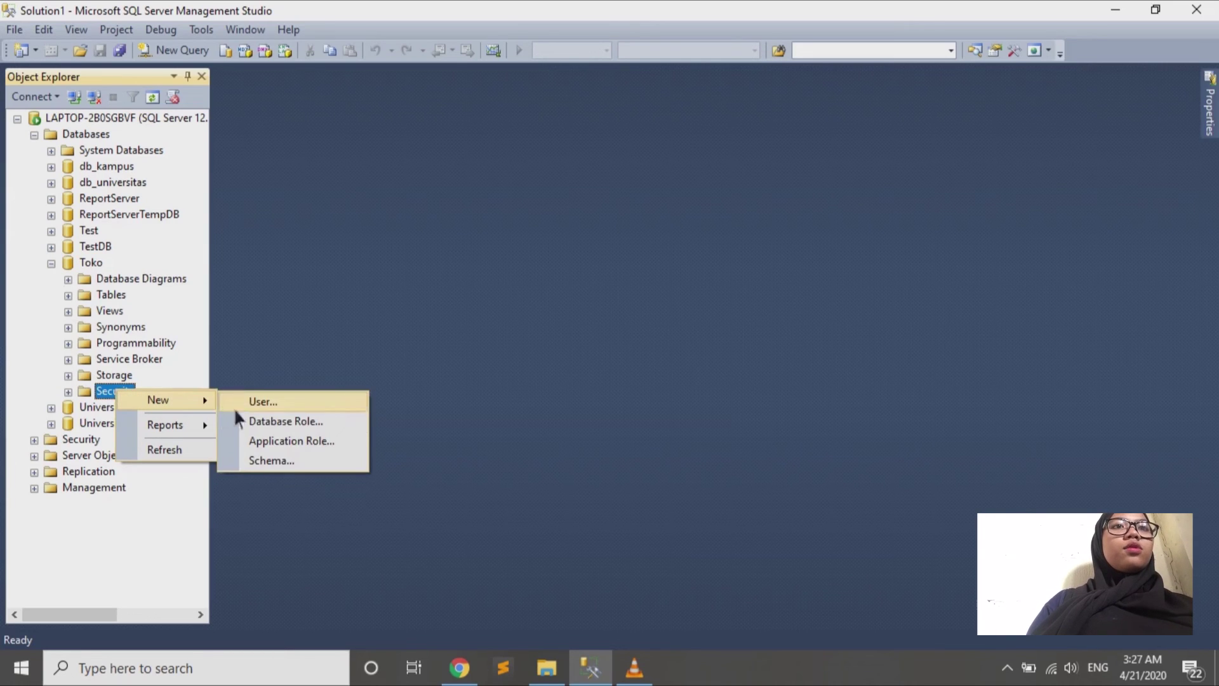
{"action": "left_click", "coordinate": [272, 461]}
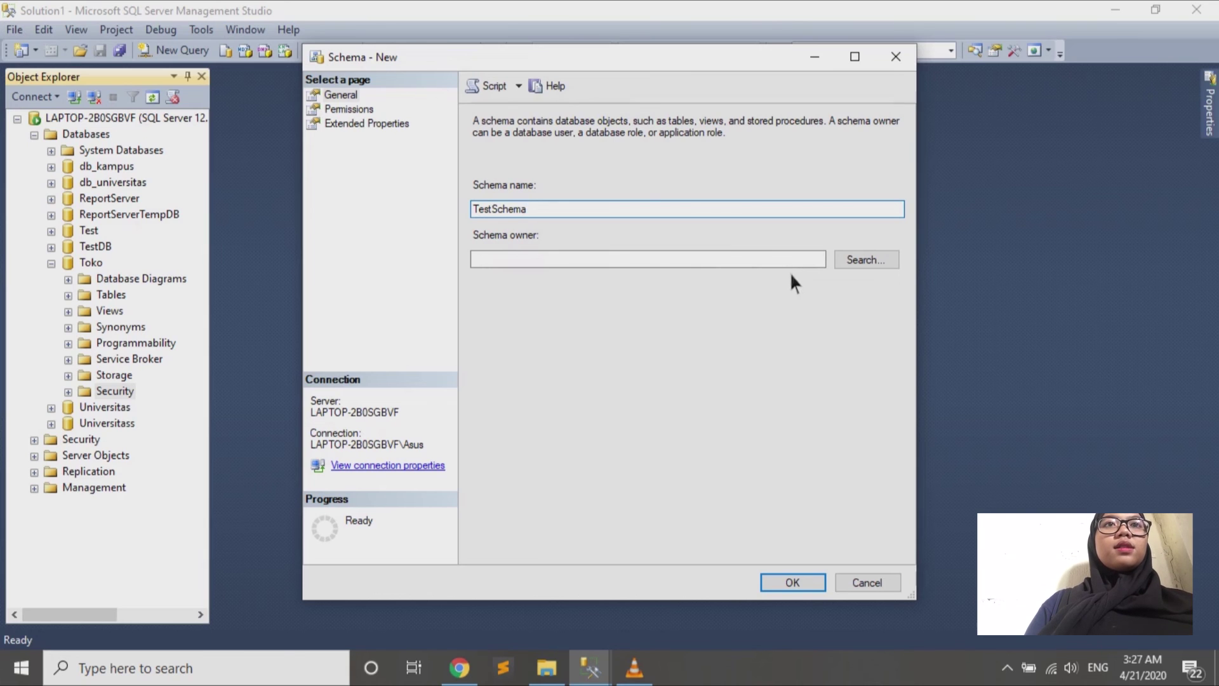
Assign the db_owner database role as the schema owner and create the schema
{"action": "left_click", "coordinate": [885, 264]}
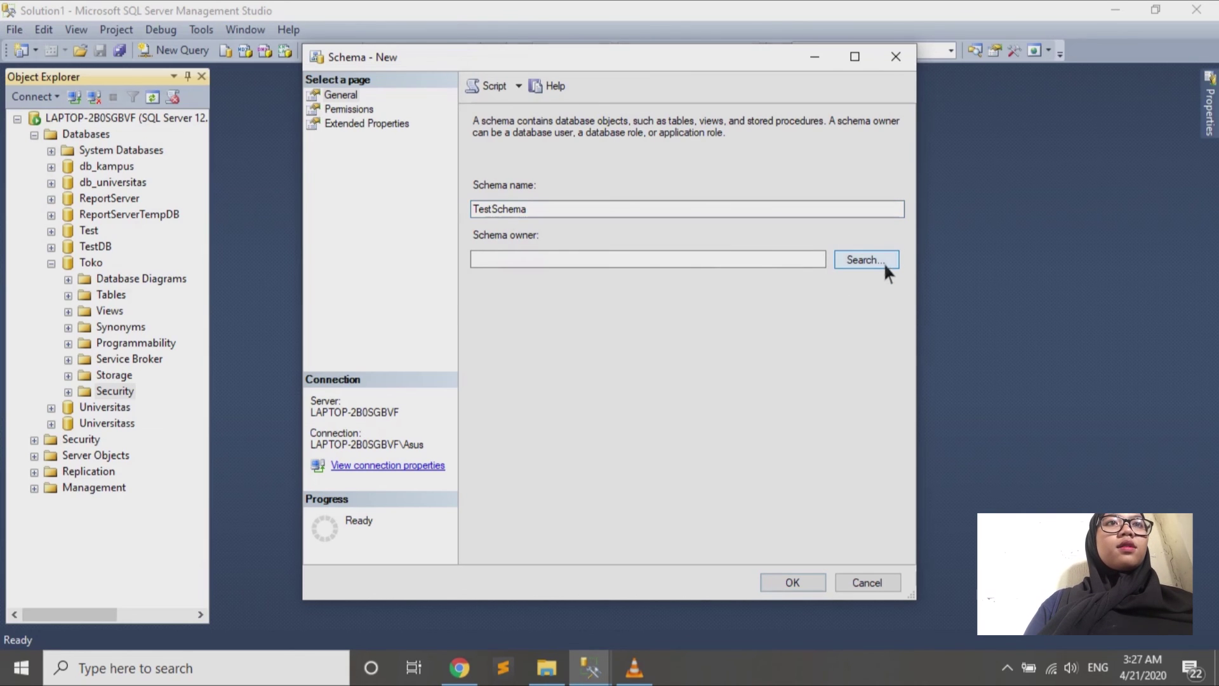
{"action": "left_click", "coordinate": [369, 206]}
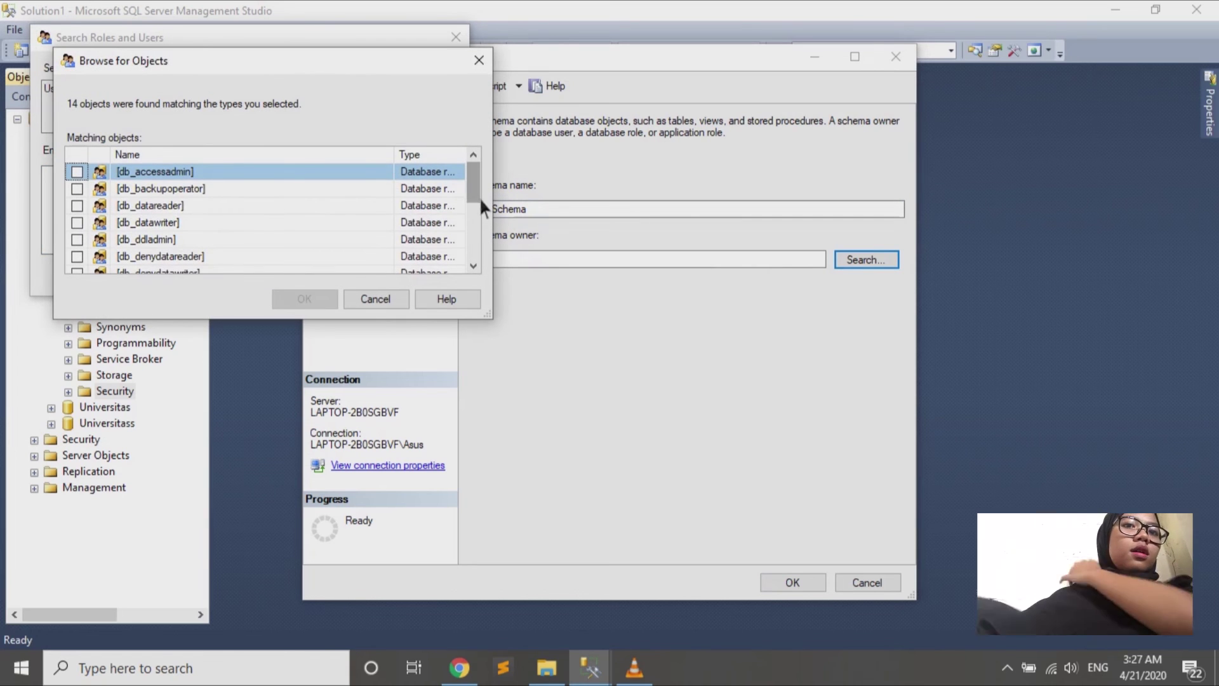
{"action": "left_click_drag", "start_coordinate": [479, 197], "coordinate": [481, 226]}
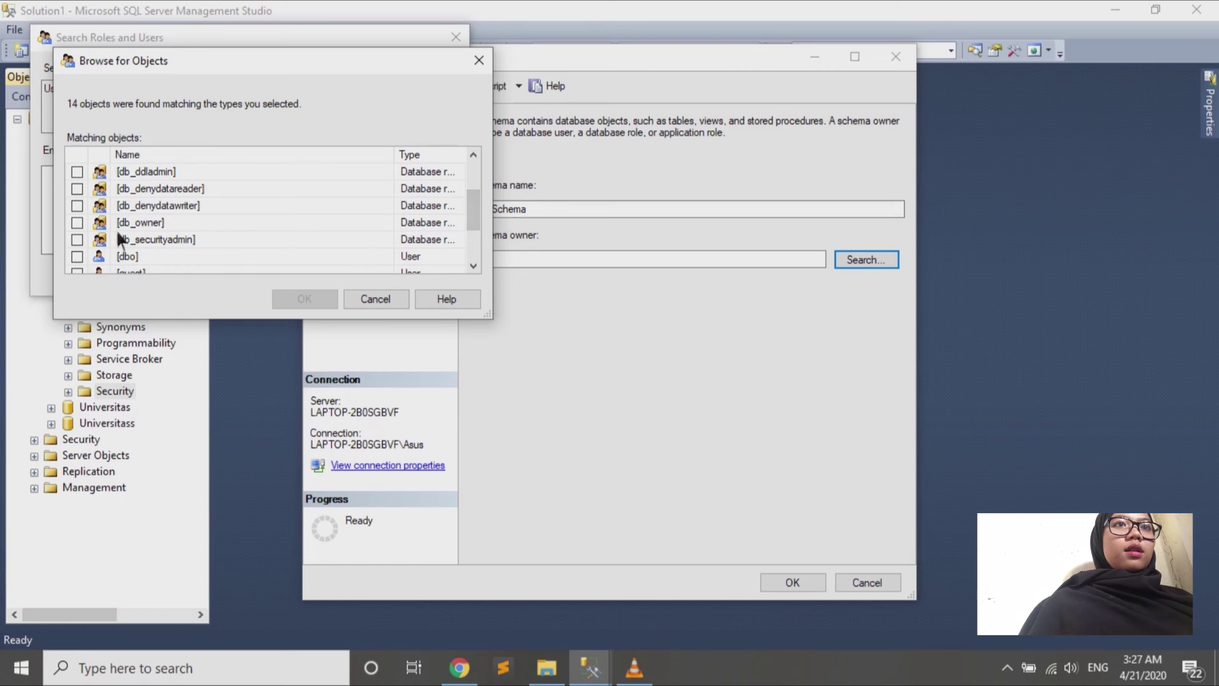
{"action": "left_click", "coordinate": [77, 223]}
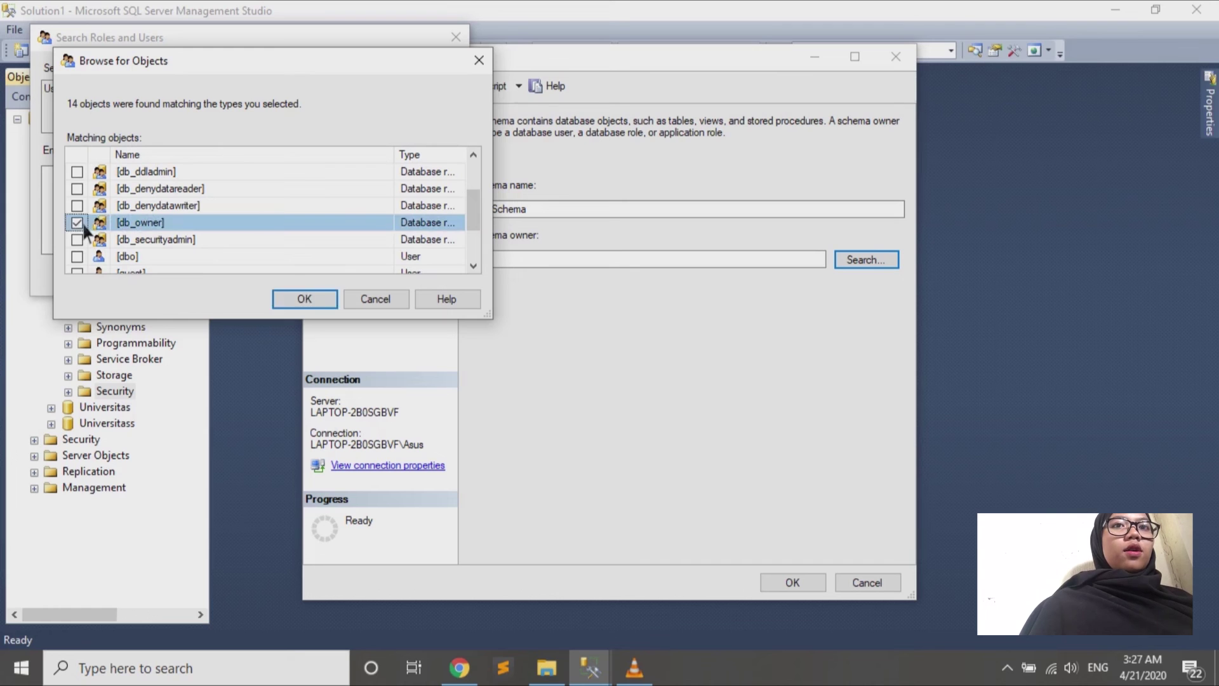
{"action": "left_click", "coordinate": [301, 300]}
{"action": "left_click", "coordinate": [258, 270]}
{"action": "left_click", "coordinate": [793, 583]}
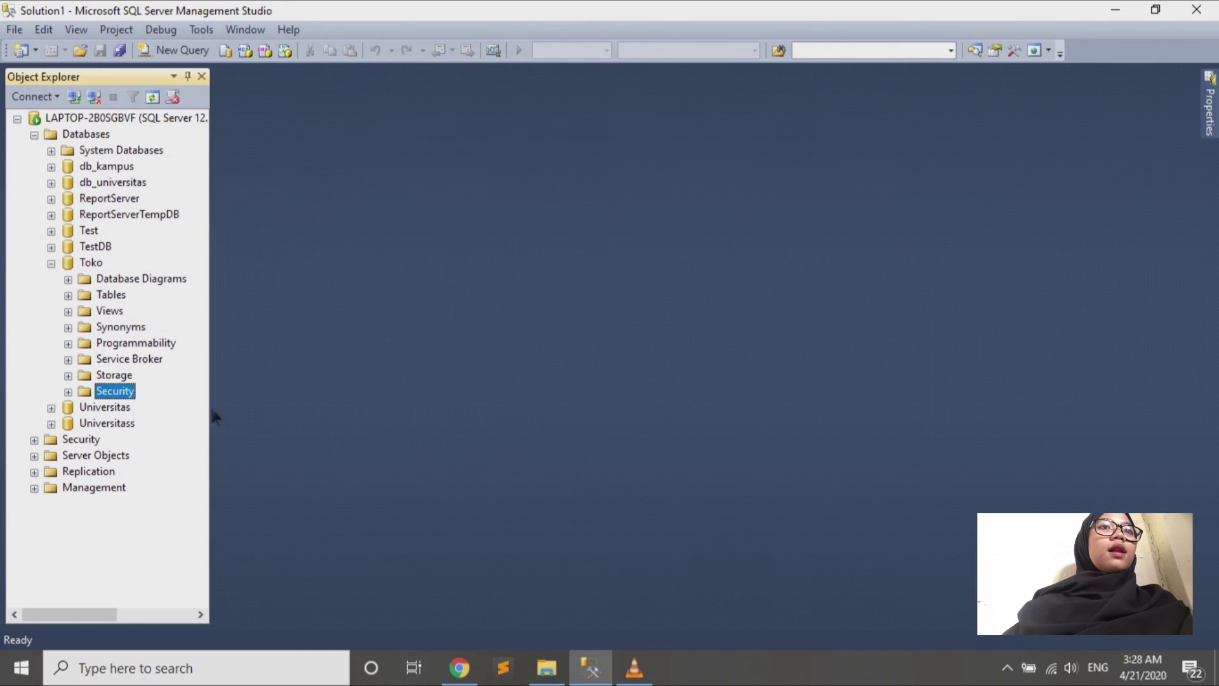
Refresh the object tree and list the schemas in the Toko database's Security folder
{"action": "left_click", "coordinate": [158, 96]}
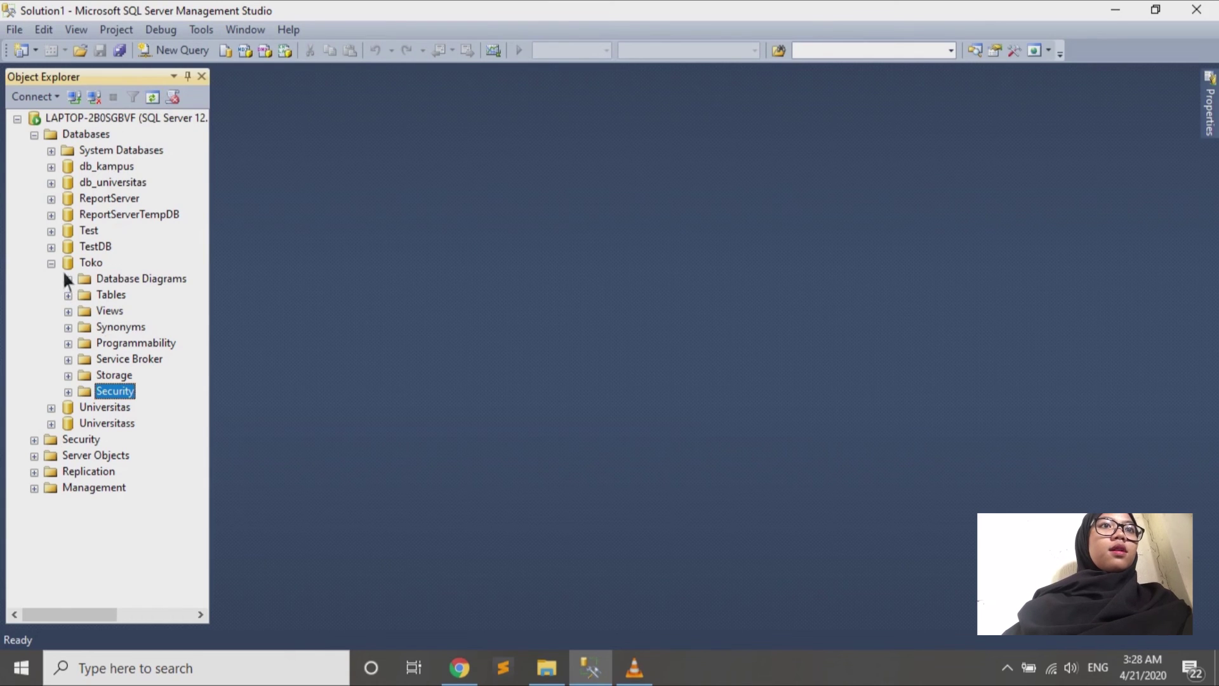
{"action": "left_click", "coordinate": [68, 392]}
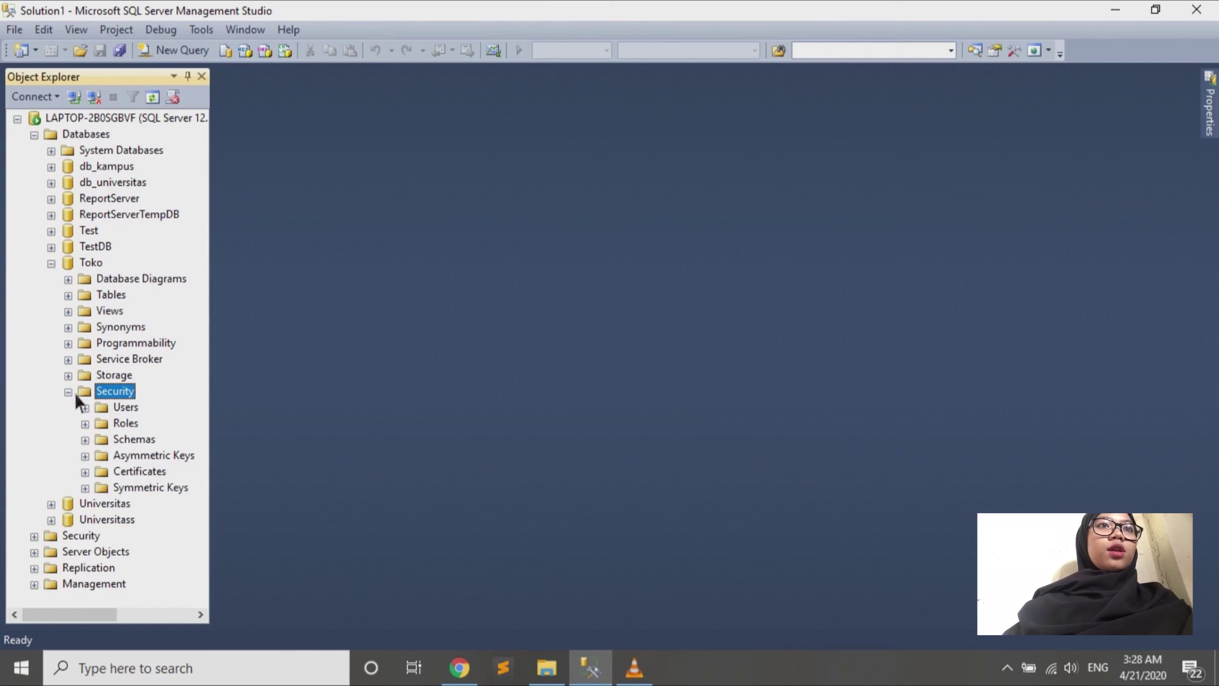
{"action": "left_click", "coordinate": [85, 440]}
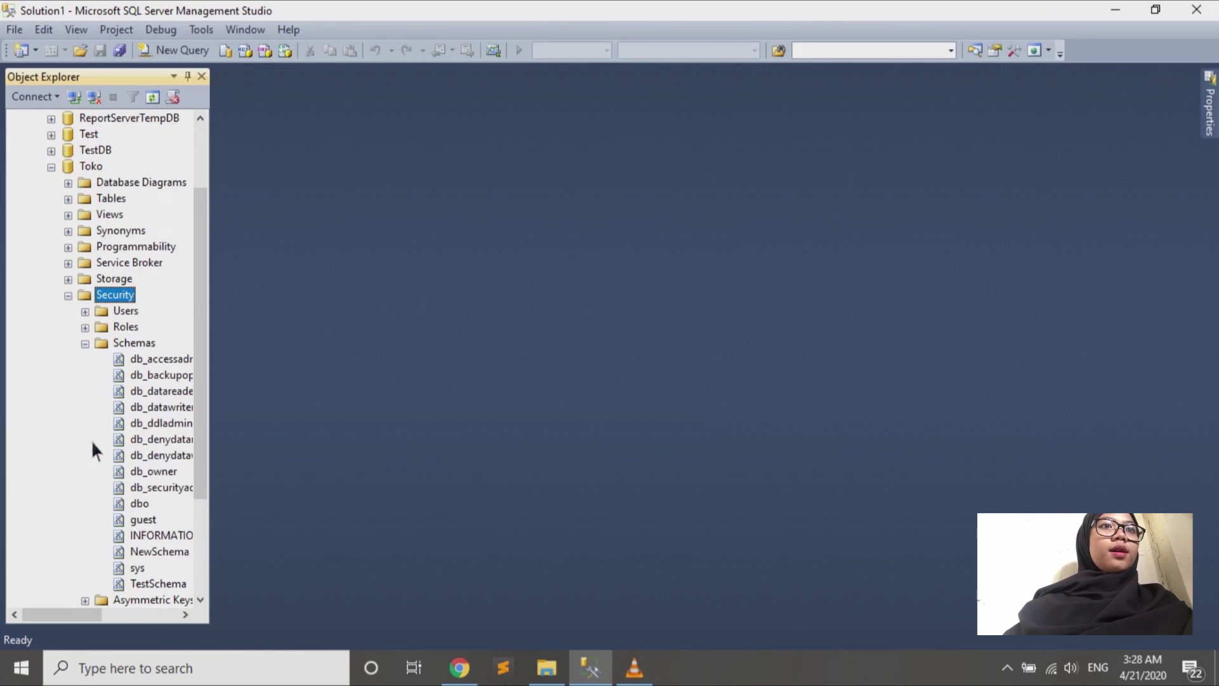
{"action": "left_click_drag", "start_coordinate": [204, 473], "coordinate": [213, 515]}
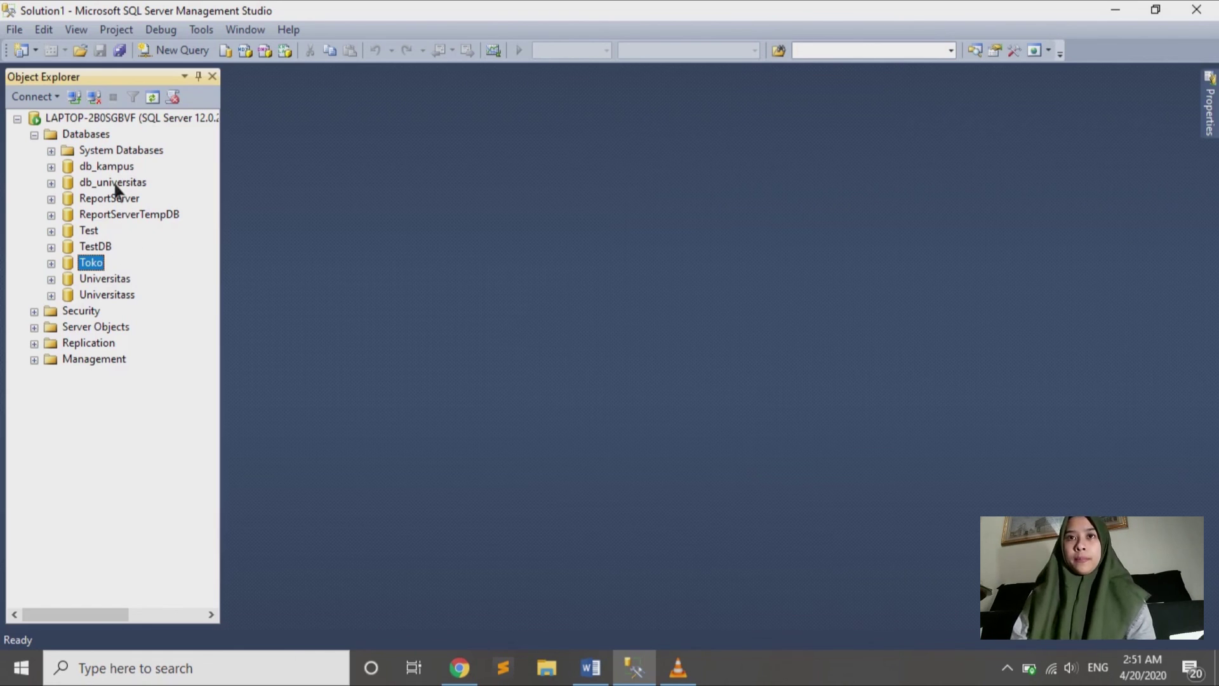
Add the public database role to the Universitas database's permissions and save the database properties
{"action": "left_click", "coordinate": [118, 283]}
{"action": "left_click", "coordinate": [51, 279]}
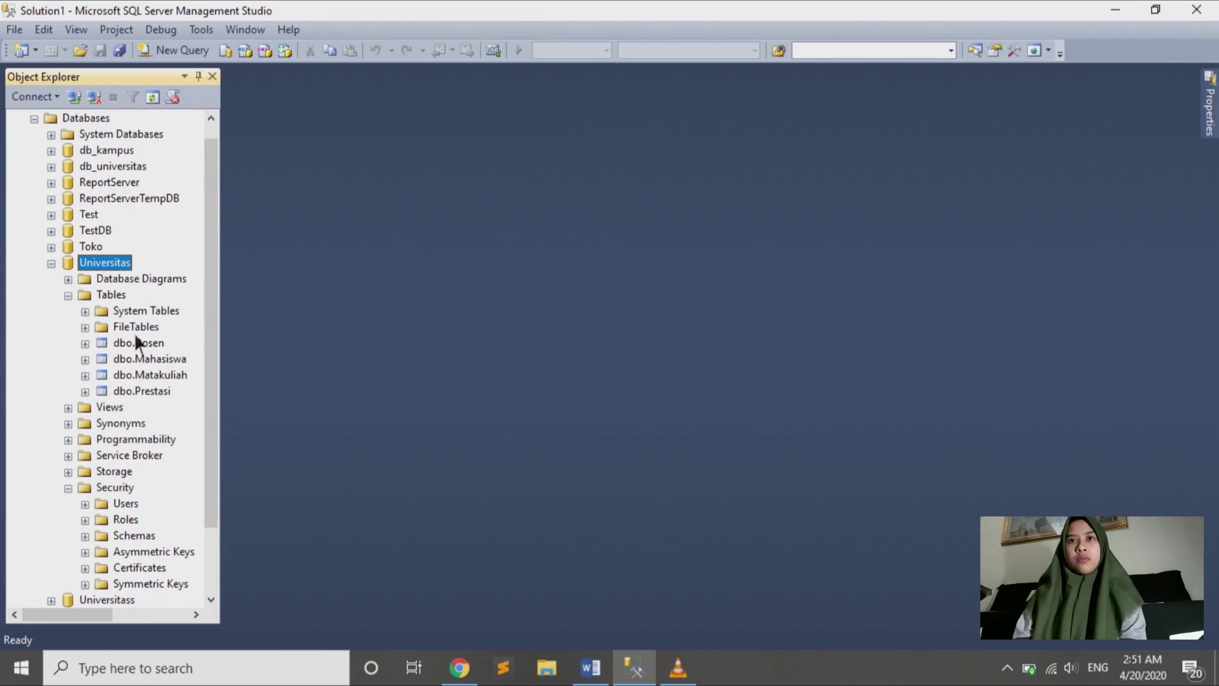
{"action": "right_click", "coordinate": [104, 263]}
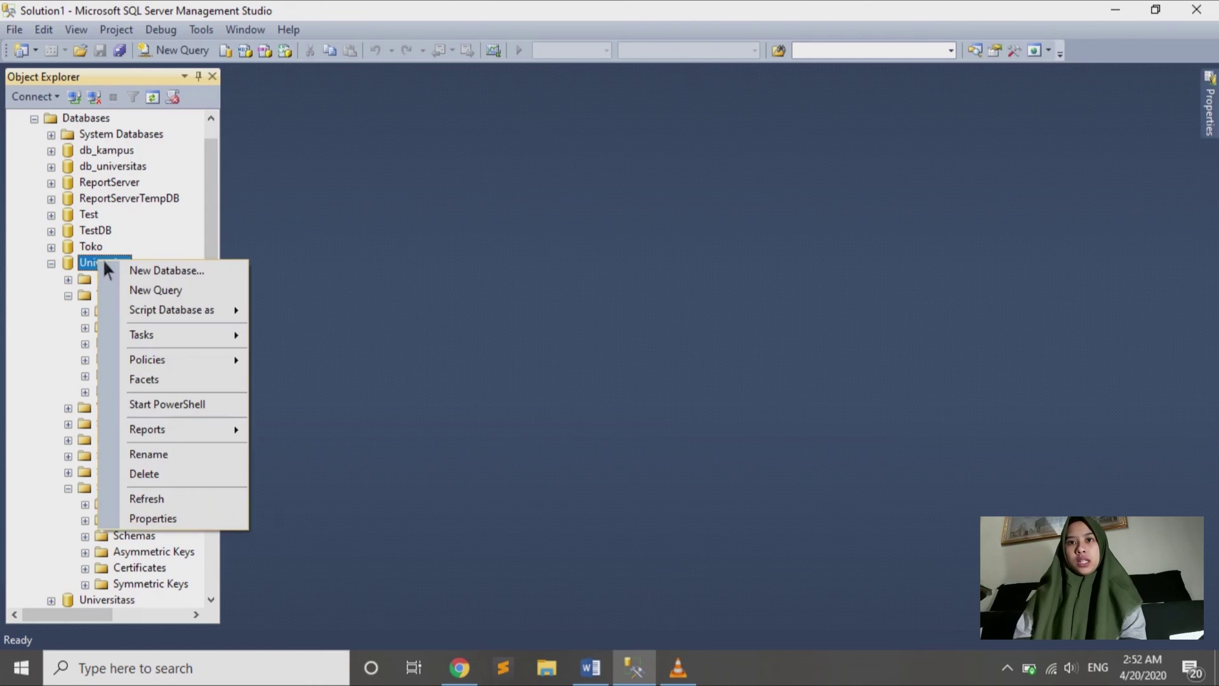
{"action": "left_click", "coordinate": [164, 520]}
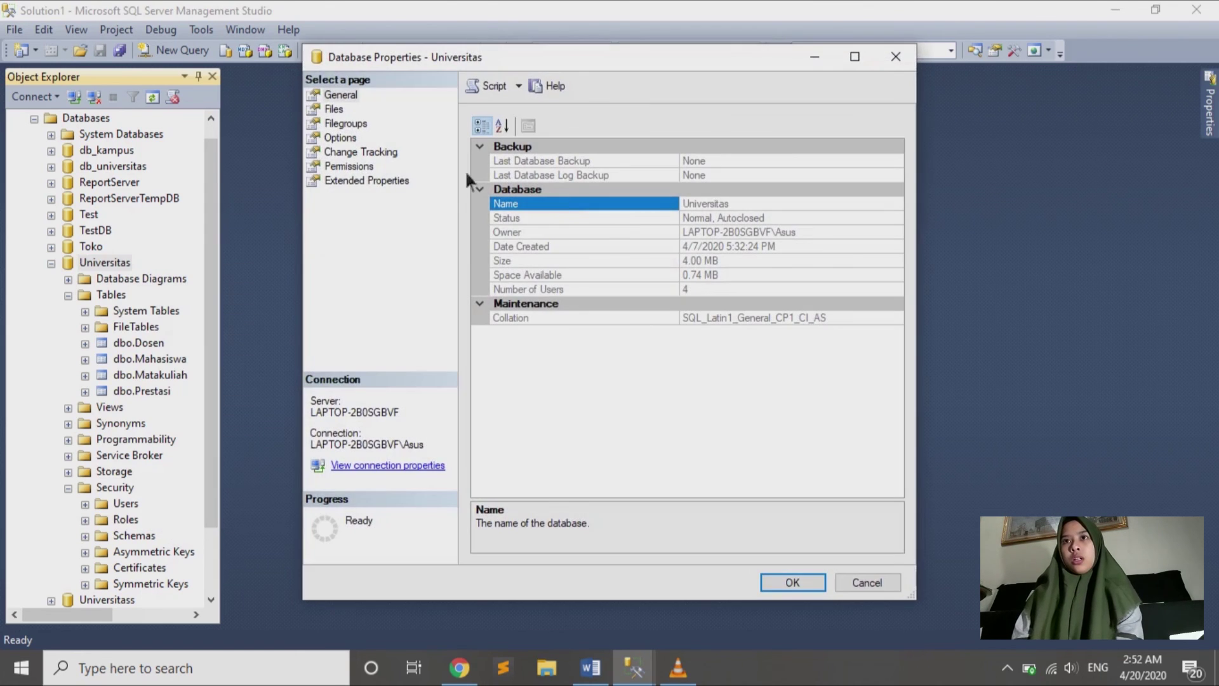
{"action": "left_click", "coordinate": [360, 168]}
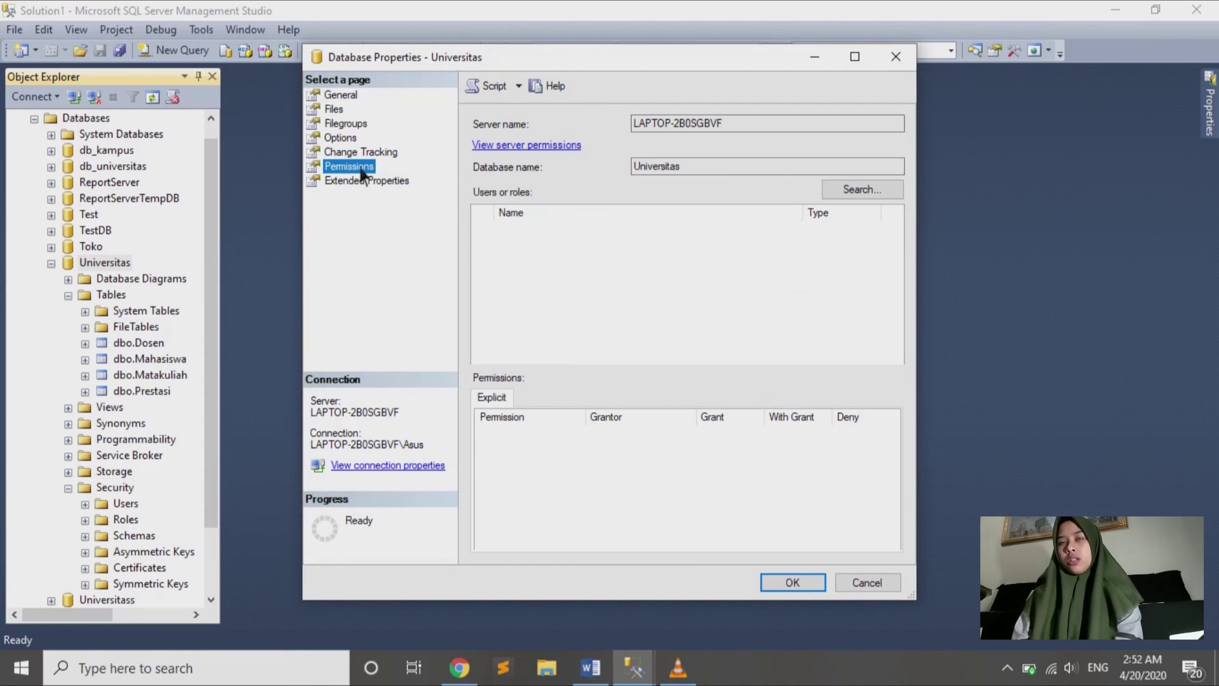
{"action": "left_click", "coordinate": [875, 184]}
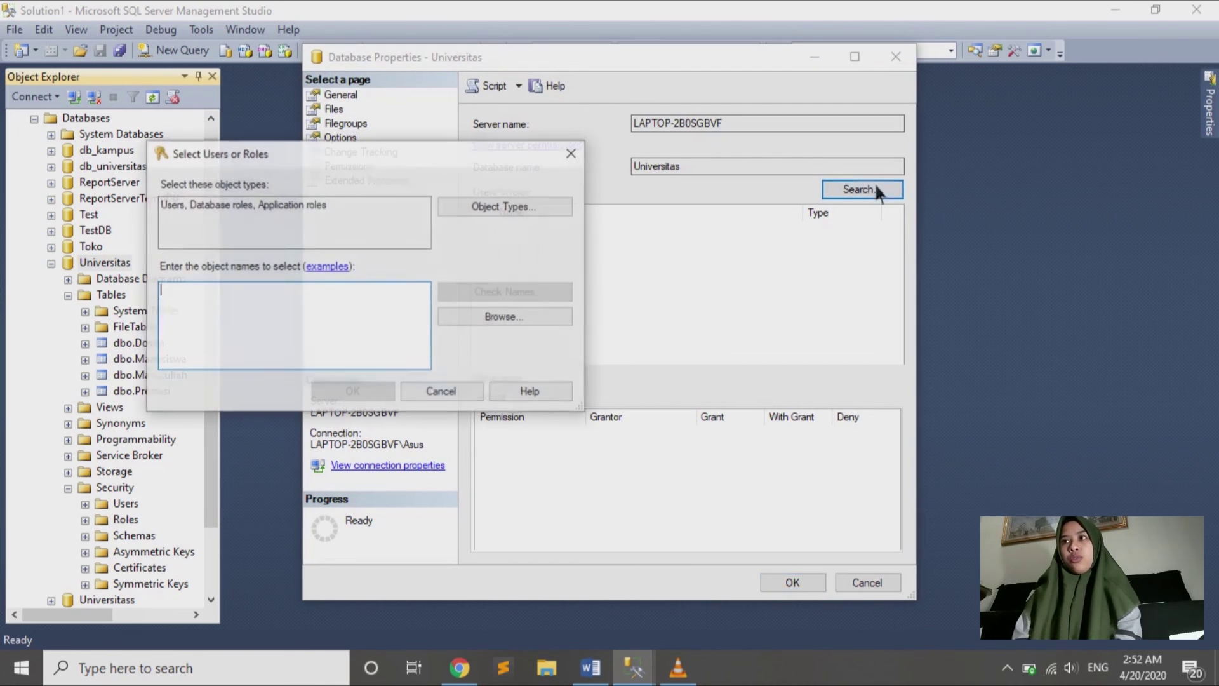
{"action": "left_click", "coordinate": [526, 314]}
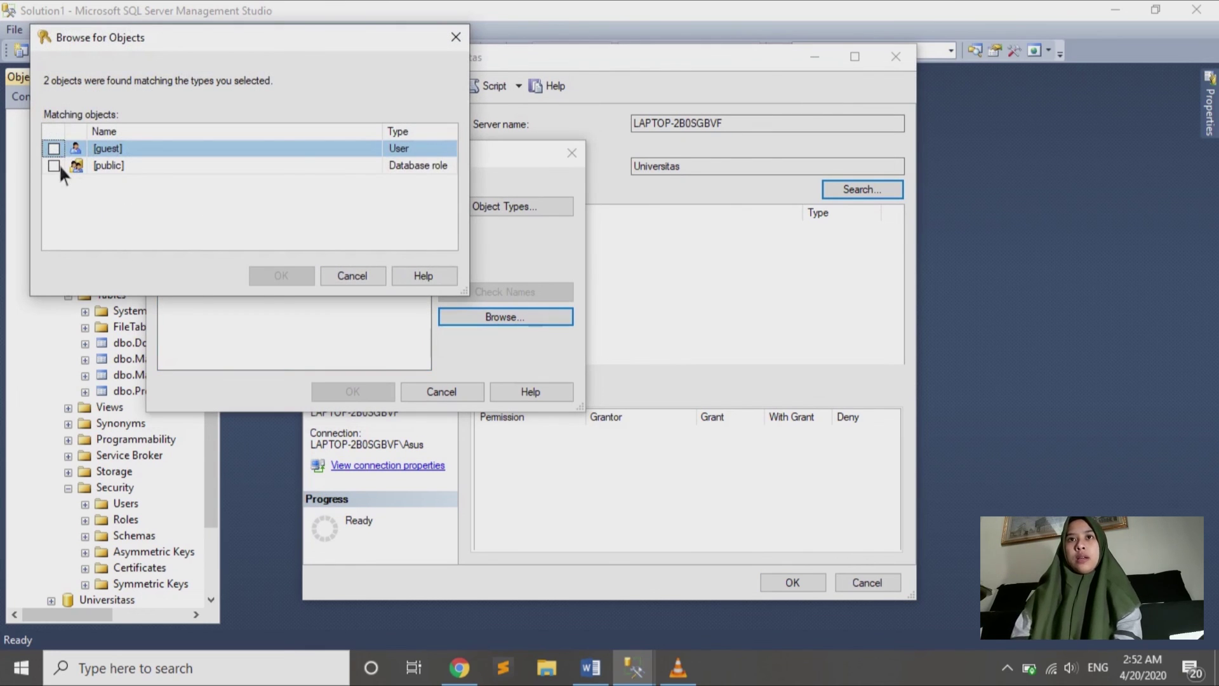
{"action": "left_click", "coordinate": [53, 166]}
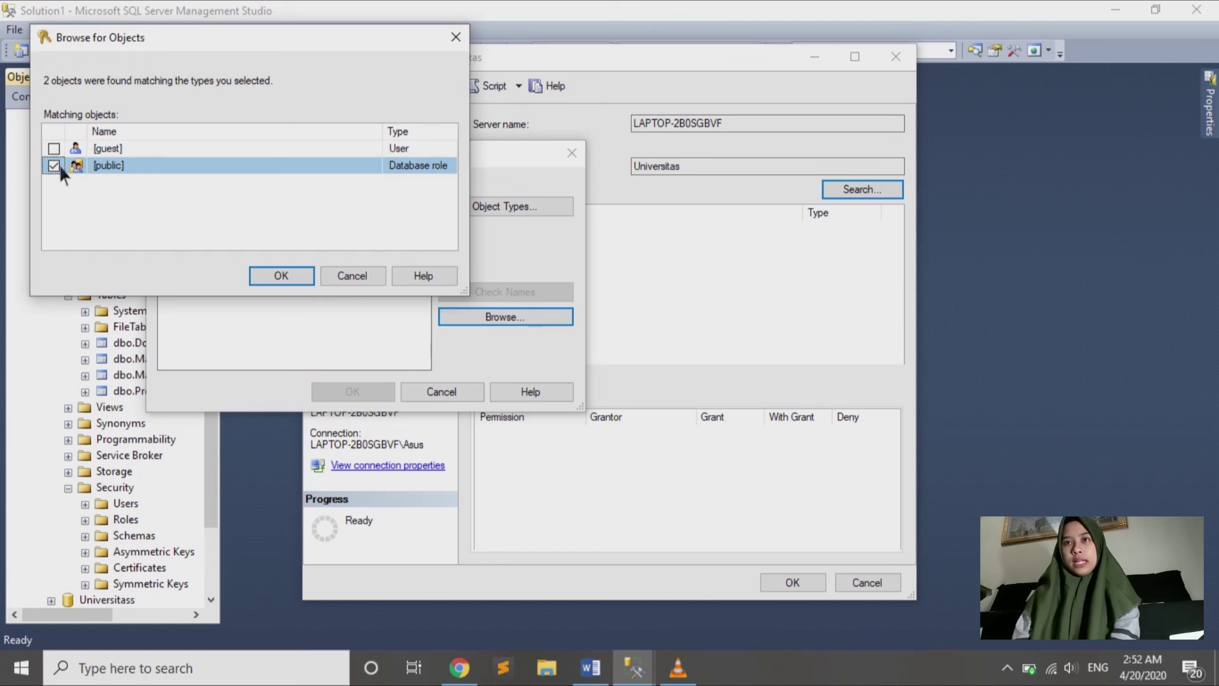
{"action": "left_click", "coordinate": [294, 280]}
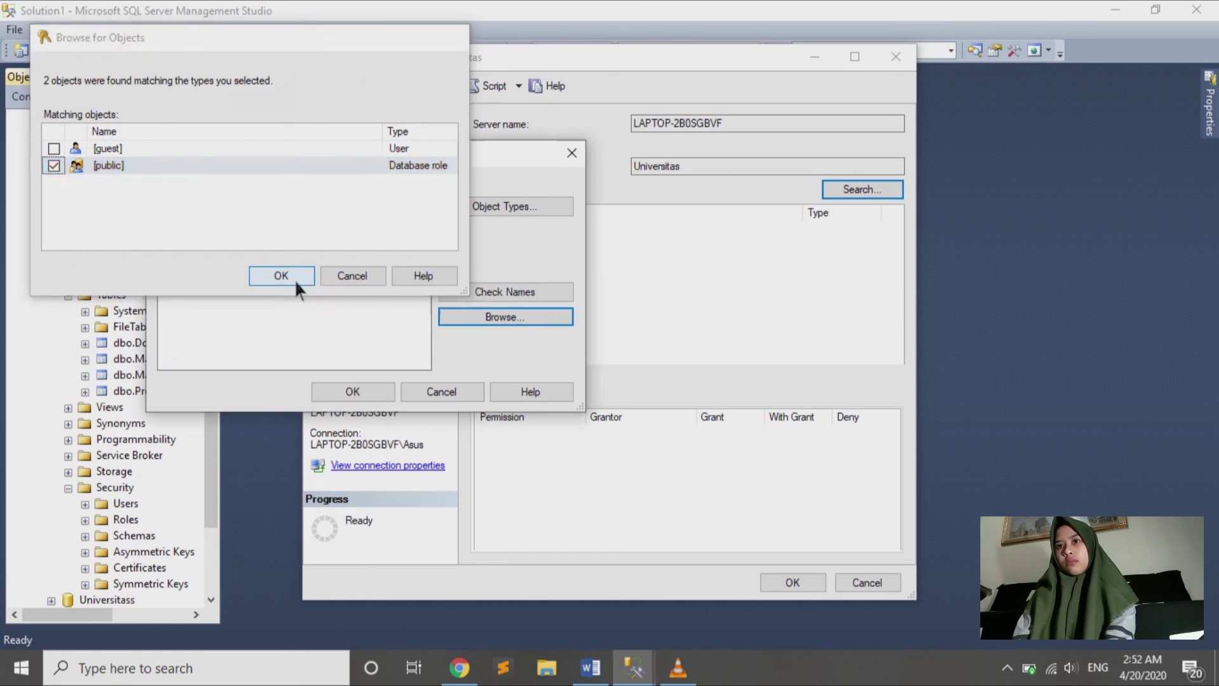
{"action": "left_click", "coordinate": [373, 394]}
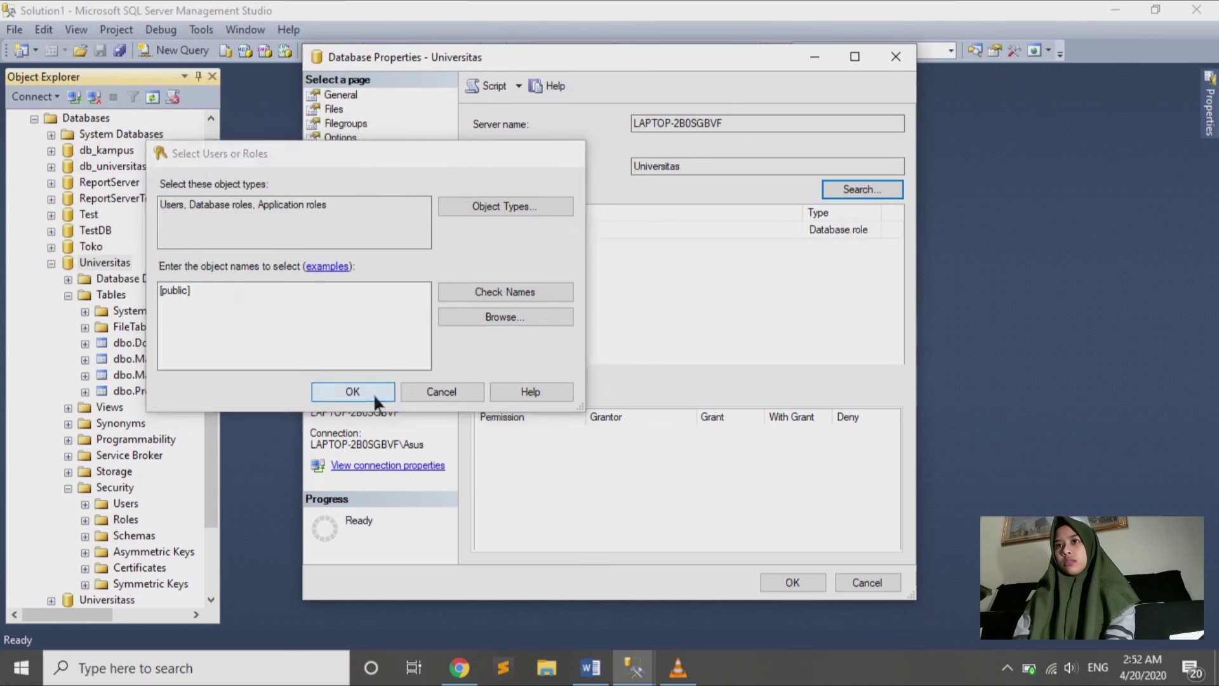
{"action": "left_click", "coordinate": [802, 576]}
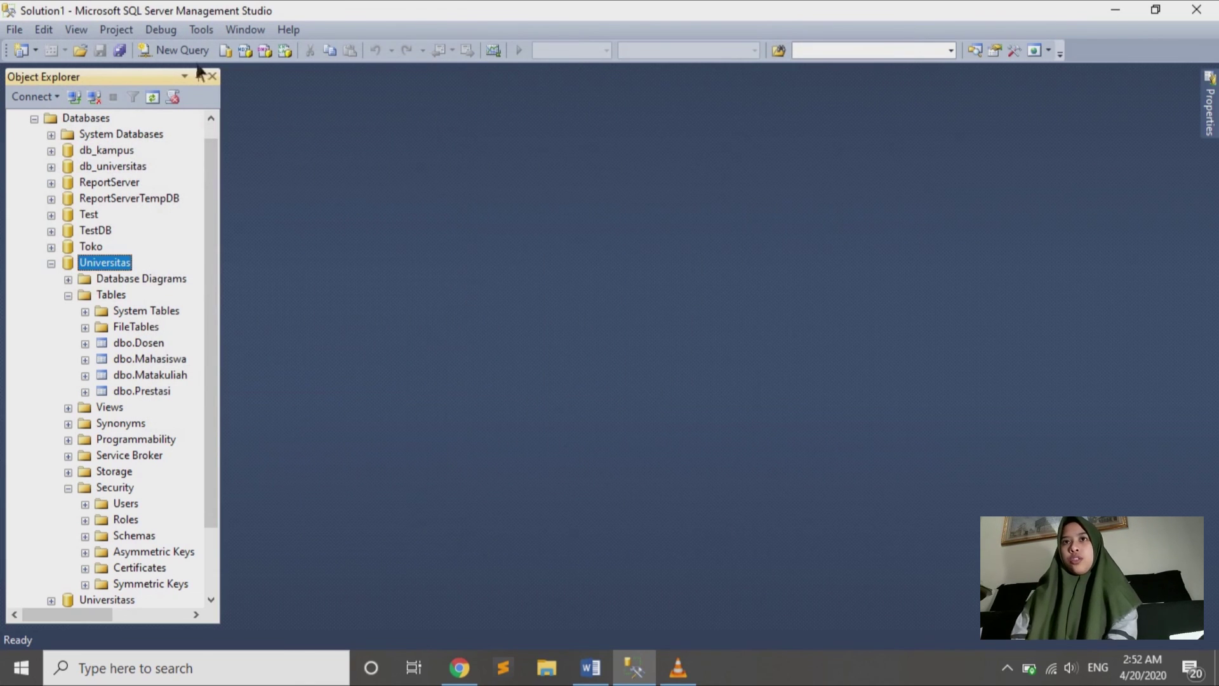
Open a new query, execute "use Universitas", and add two new lines below the statement
{"action": "left_click", "coordinate": [184, 51]}
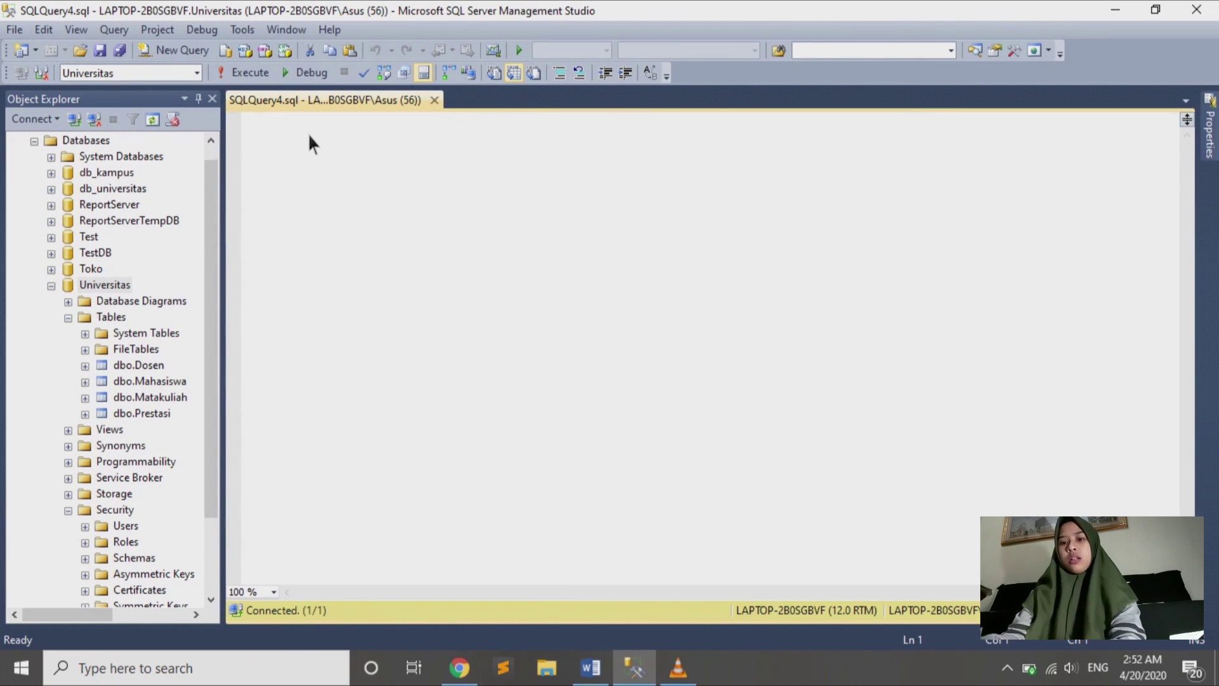
{"action": "type", "text": "use "}
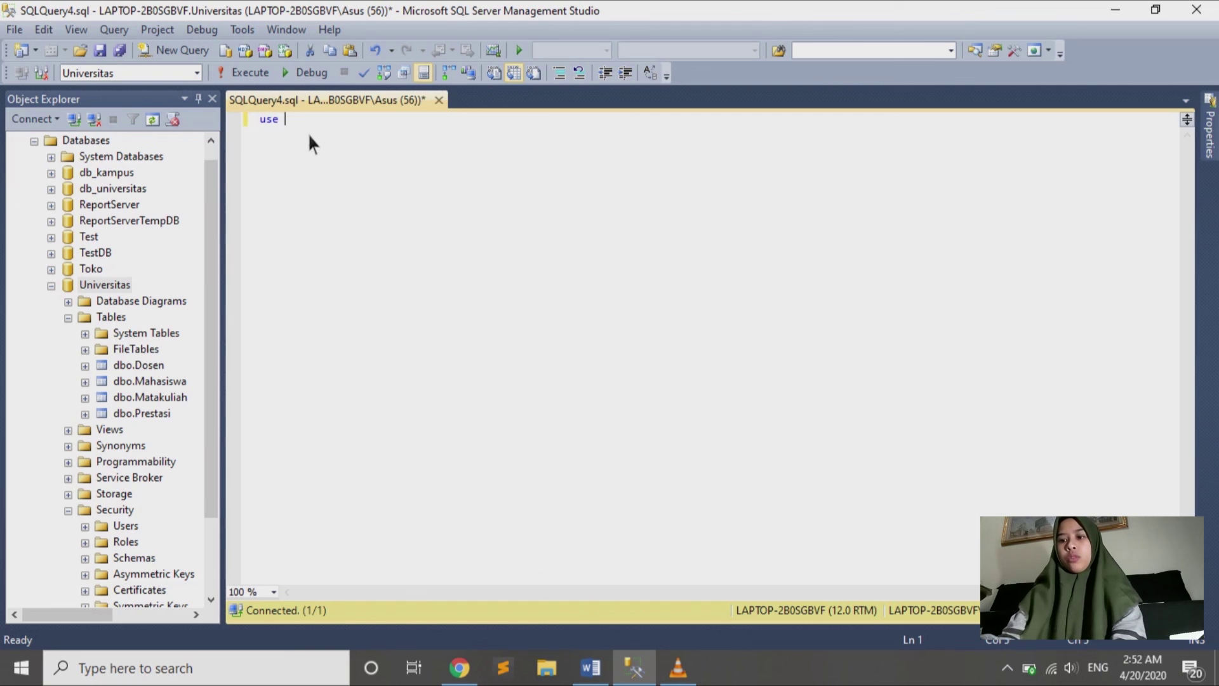
{"action": "type", "text": "universita"}
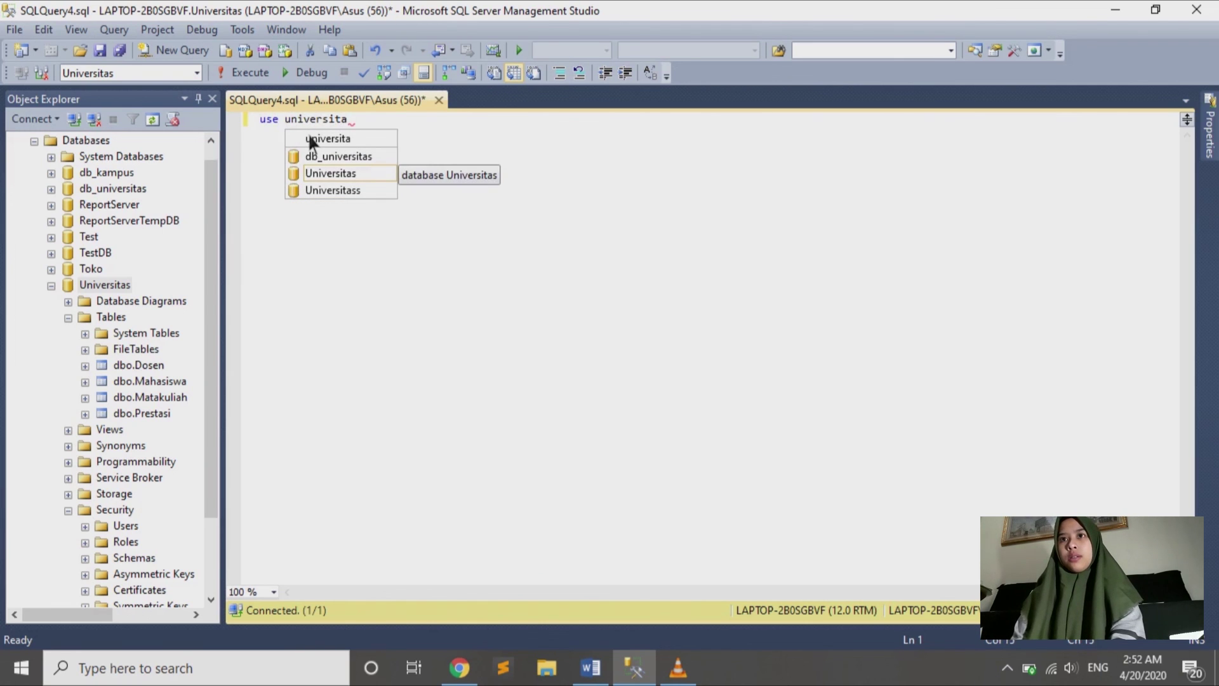
{"action": "double_click", "coordinate": [333, 173]}
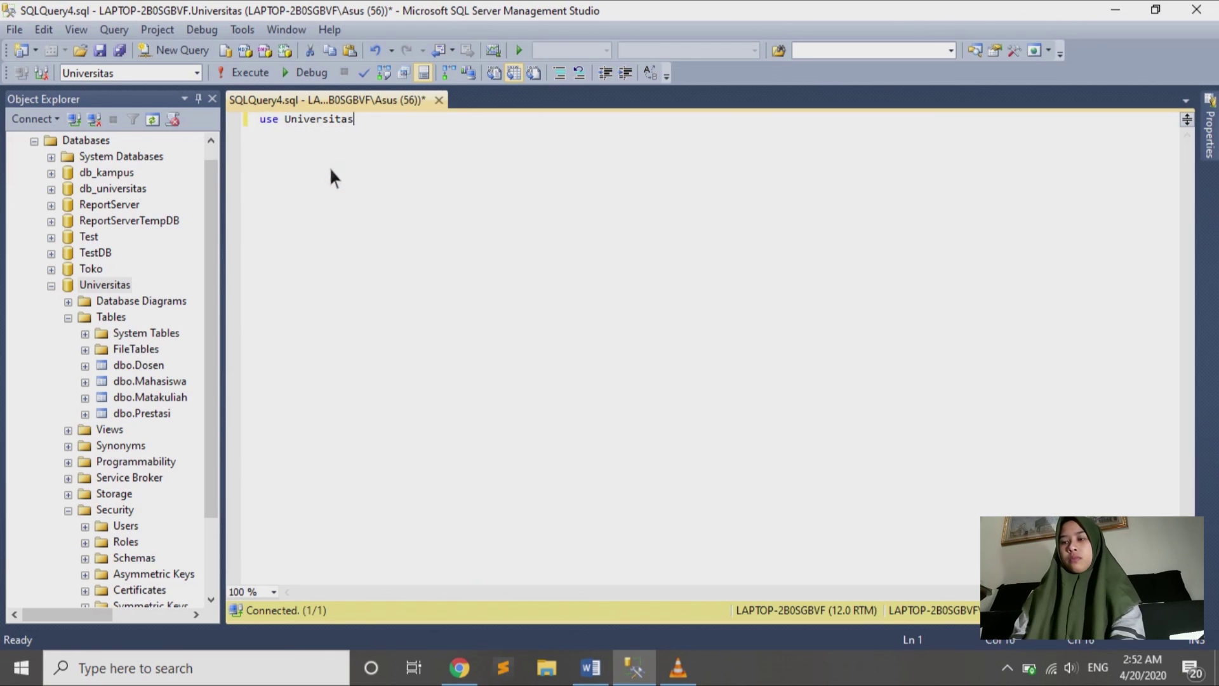
{"action": "left_click", "coordinate": [250, 73]}
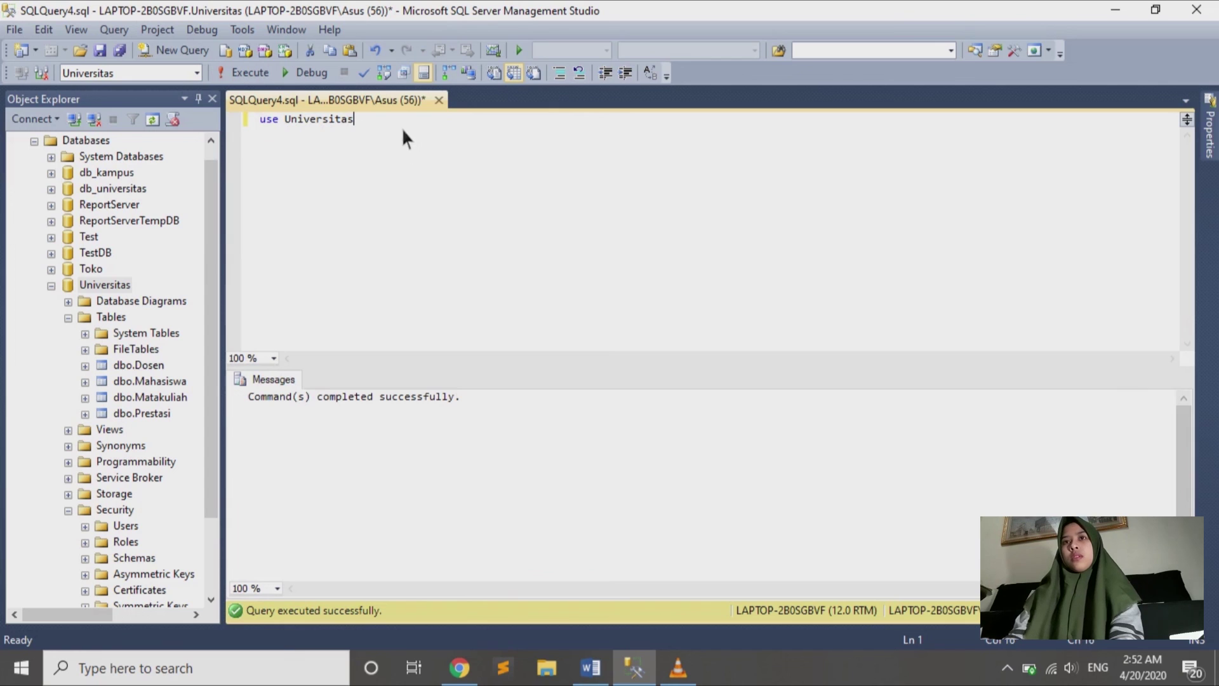
{"action": "key", "text": "Return"}
{"action": "key", "text": "Return"}
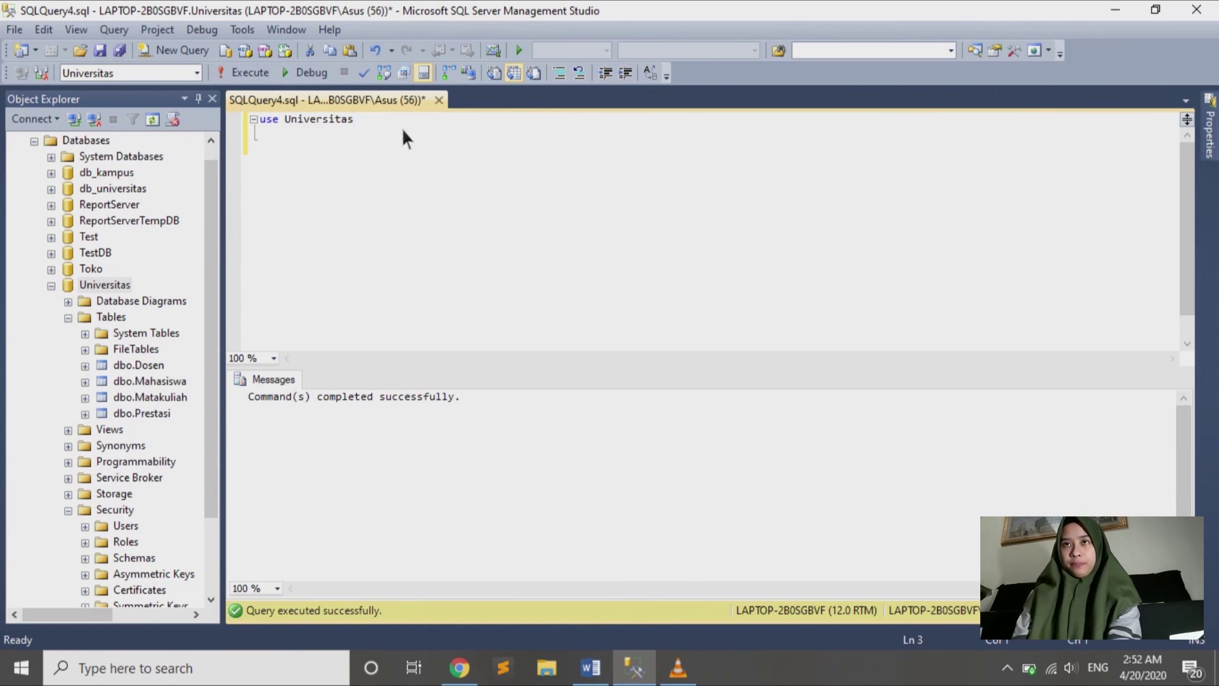
Write the statement "create schema NewSchema;" below the use statement and execute only that line
{"action": "type", "text": "creat"}
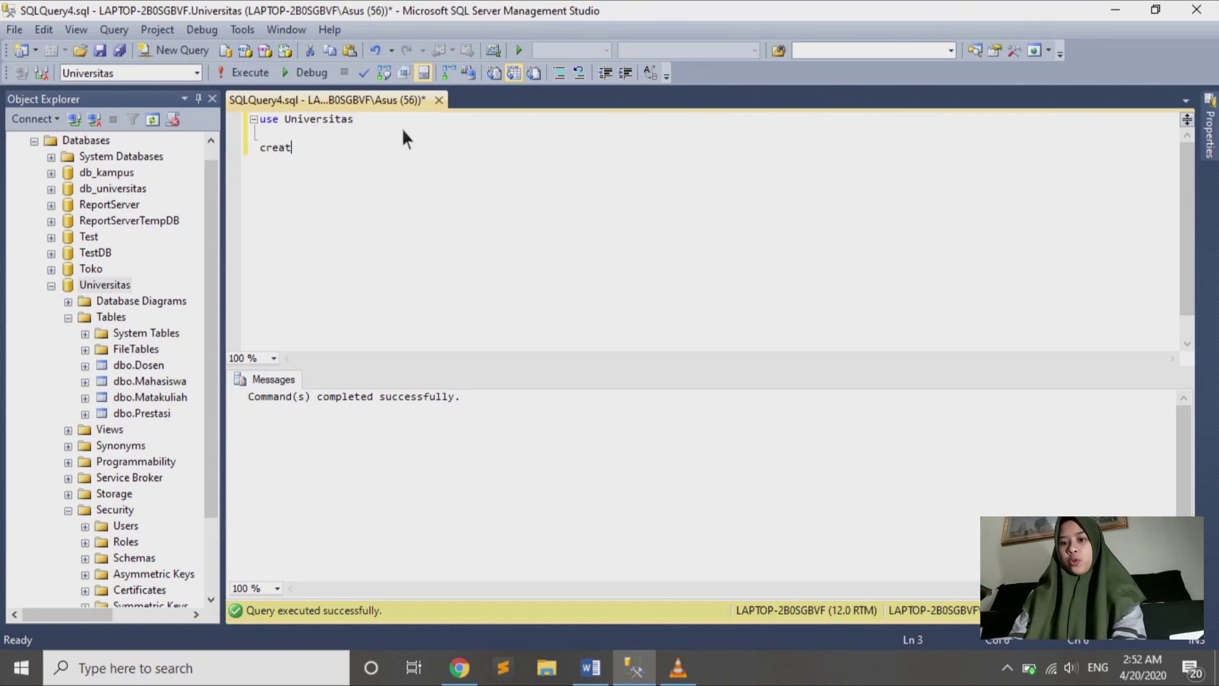
{"action": "type", "text": "e schema "}
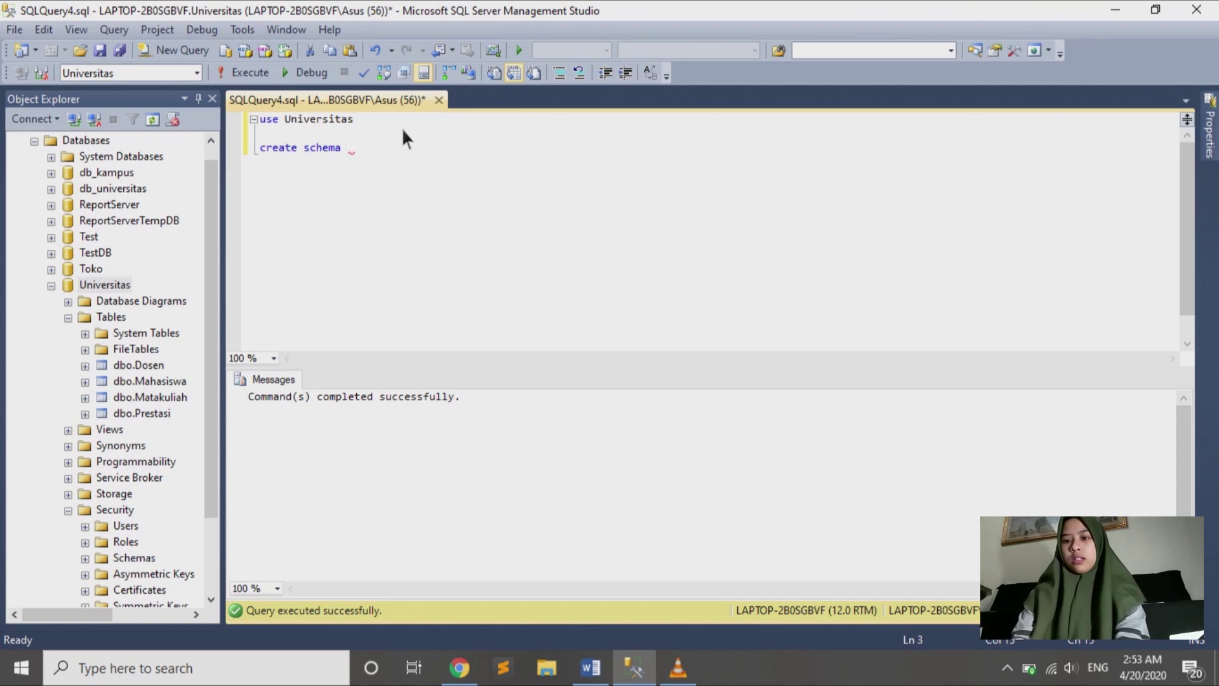
{"action": "type", "text": "NewSchema;"}
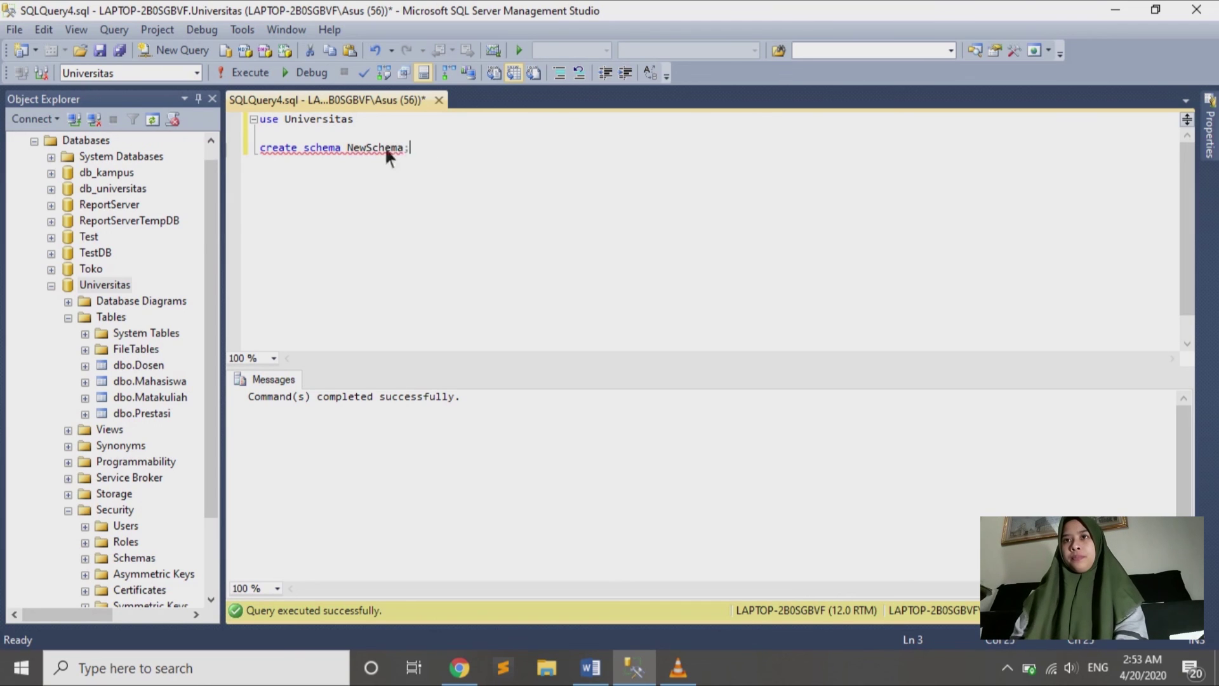
{"action": "left_click_drag", "start_coordinate": [453, 153], "coordinate": [233, 152]}
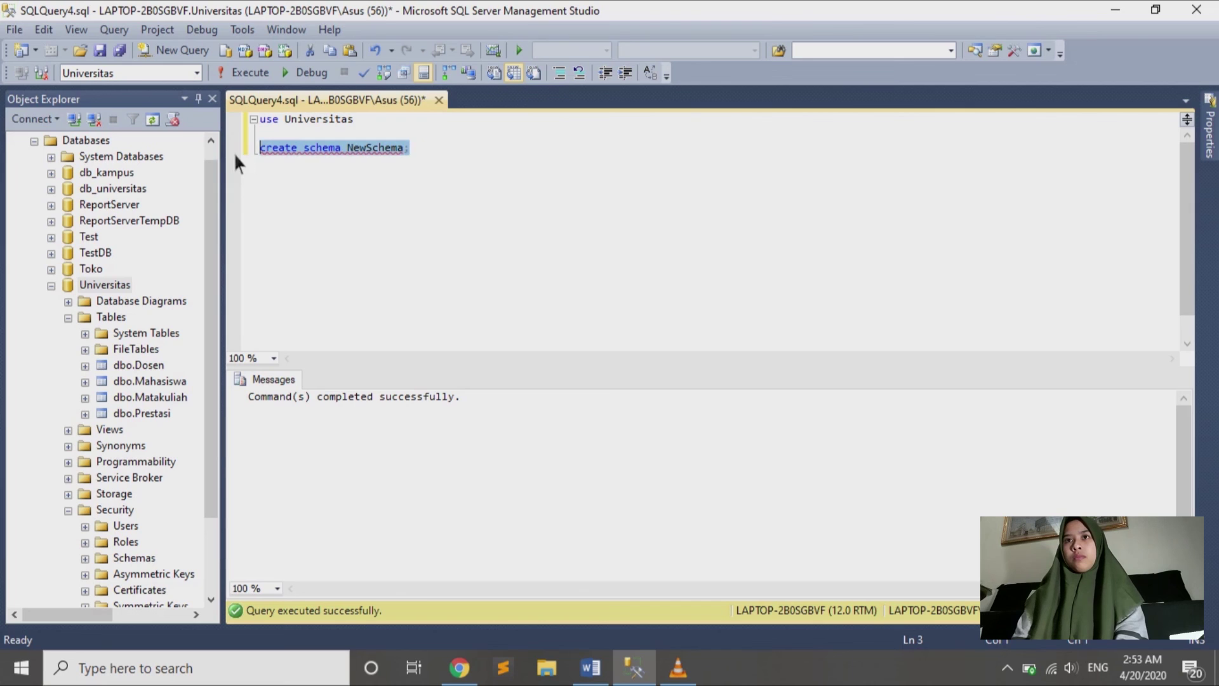
{"action": "left_click", "coordinate": [250, 72]}
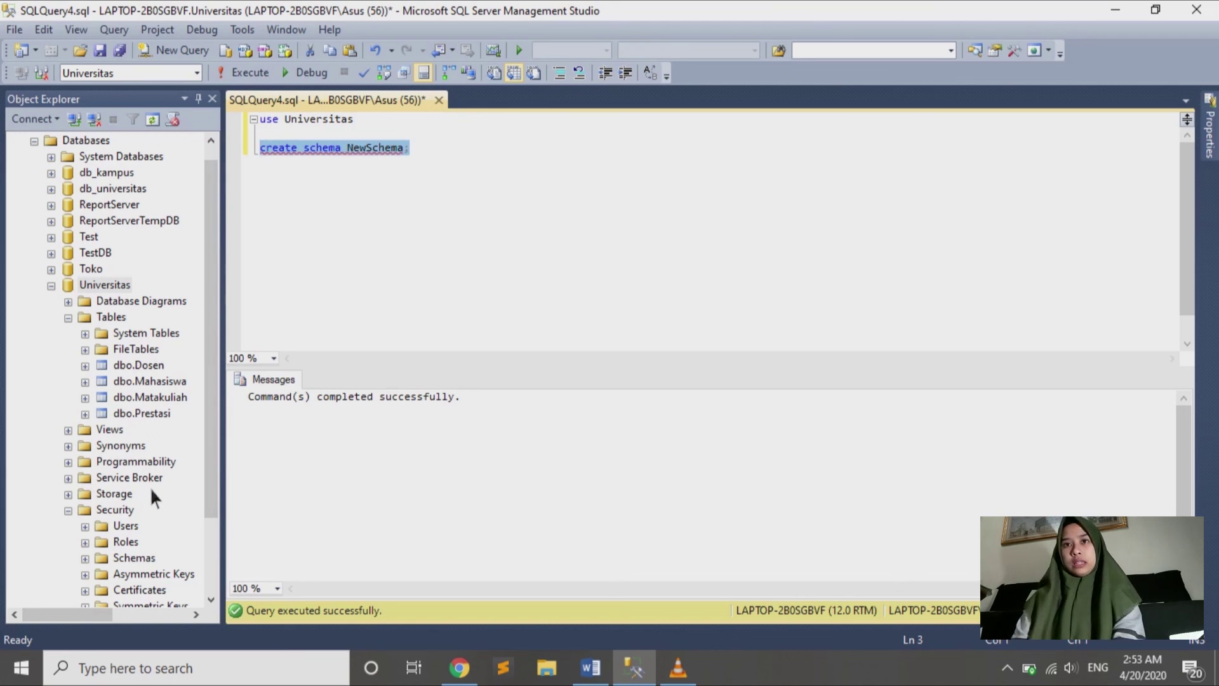
Refresh the Universitas database in the object tree and list the schemas in its Security folder
{"action": "scroll", "coordinate": [153, 499], "scroll_direction": "down", "scroll_amount": 1}
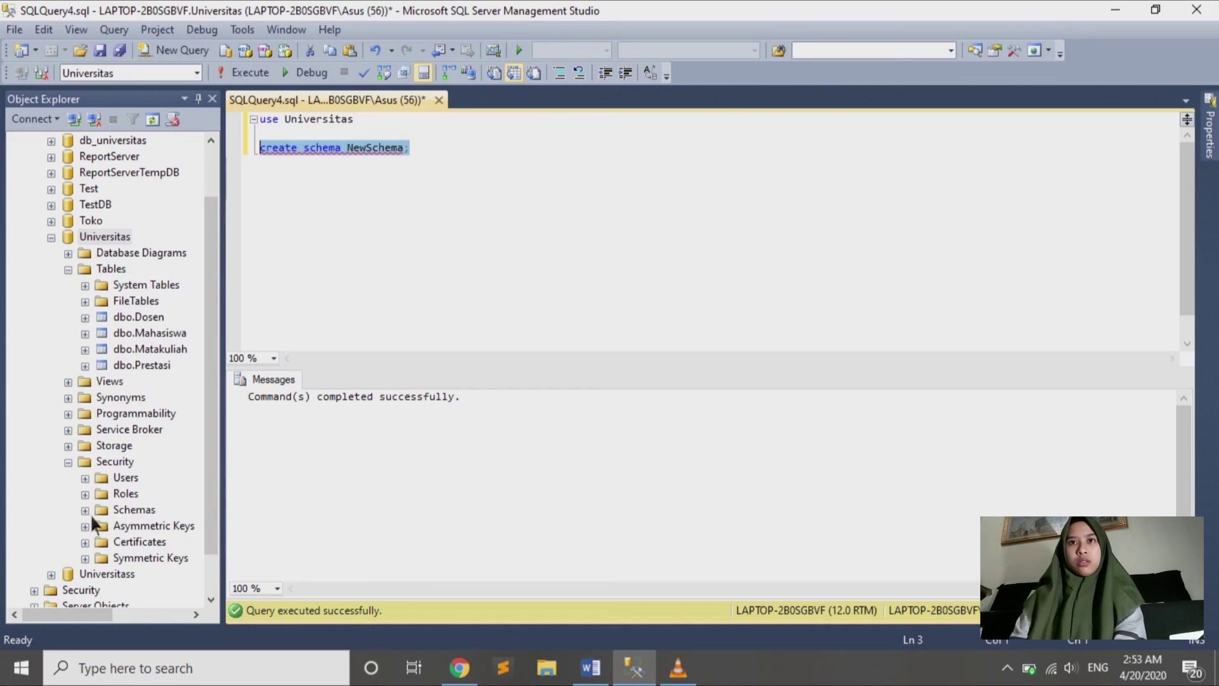
{"action": "left_click", "coordinate": [74, 470]}
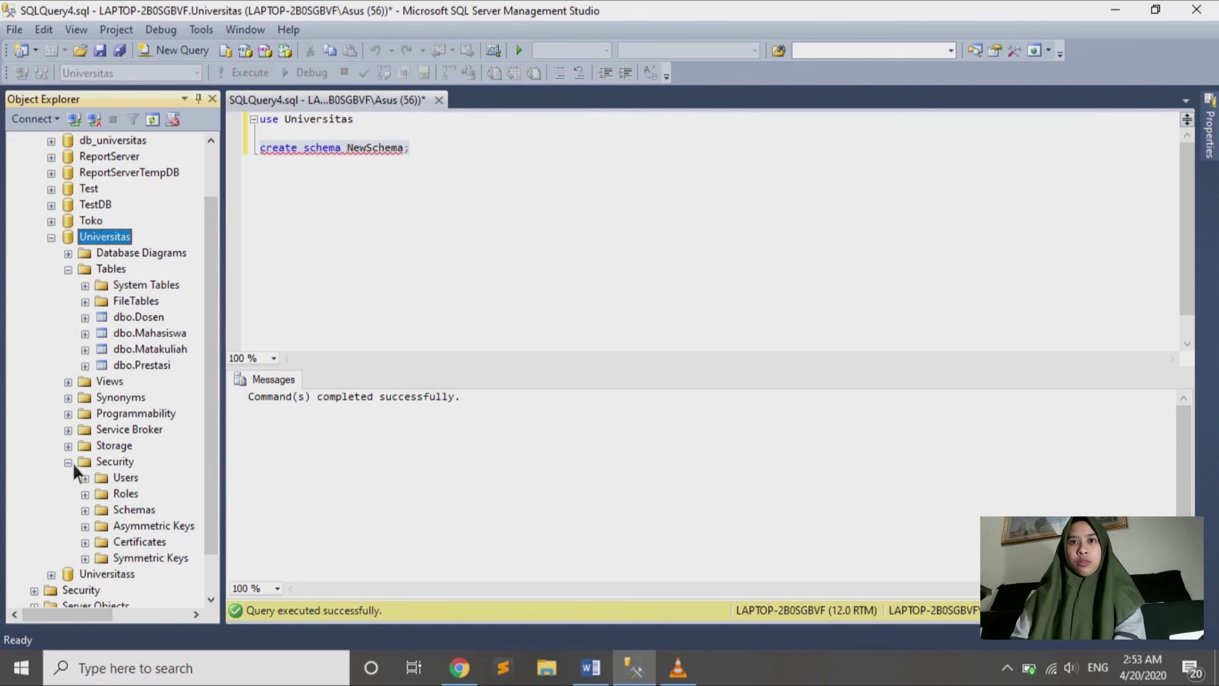
{"action": "scroll", "coordinate": [75, 473], "scroll_direction": "up", "scroll_amount": 1}
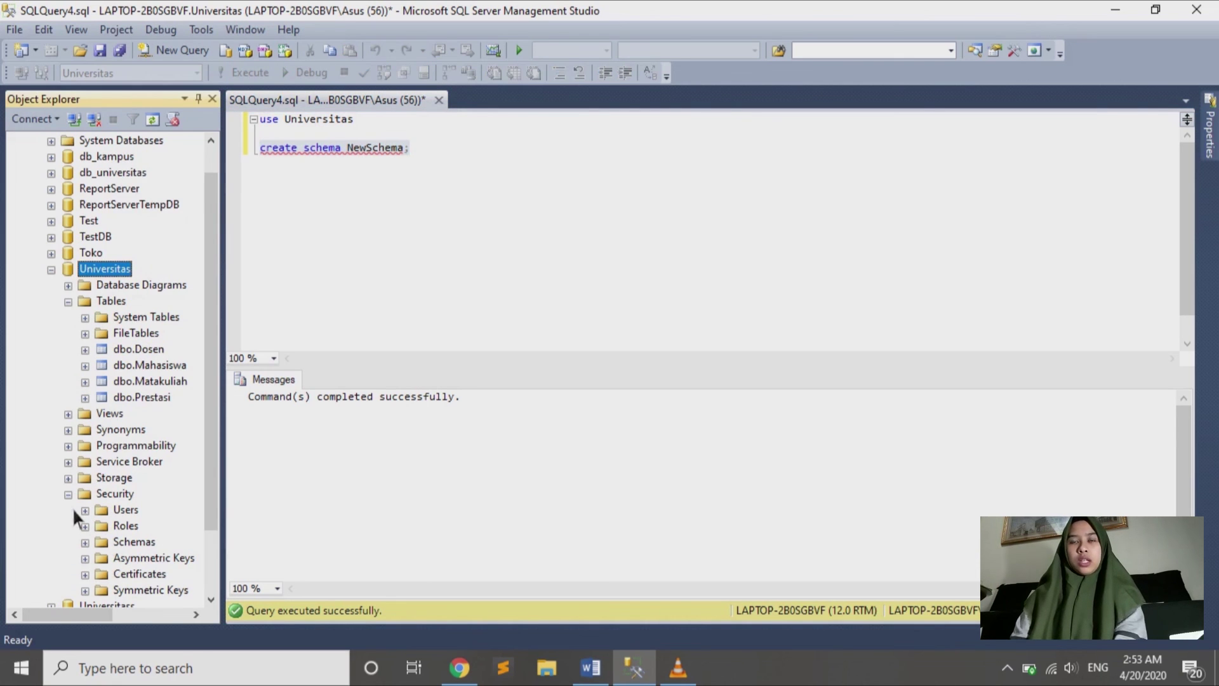
{"action": "left_click", "coordinate": [94, 549]}
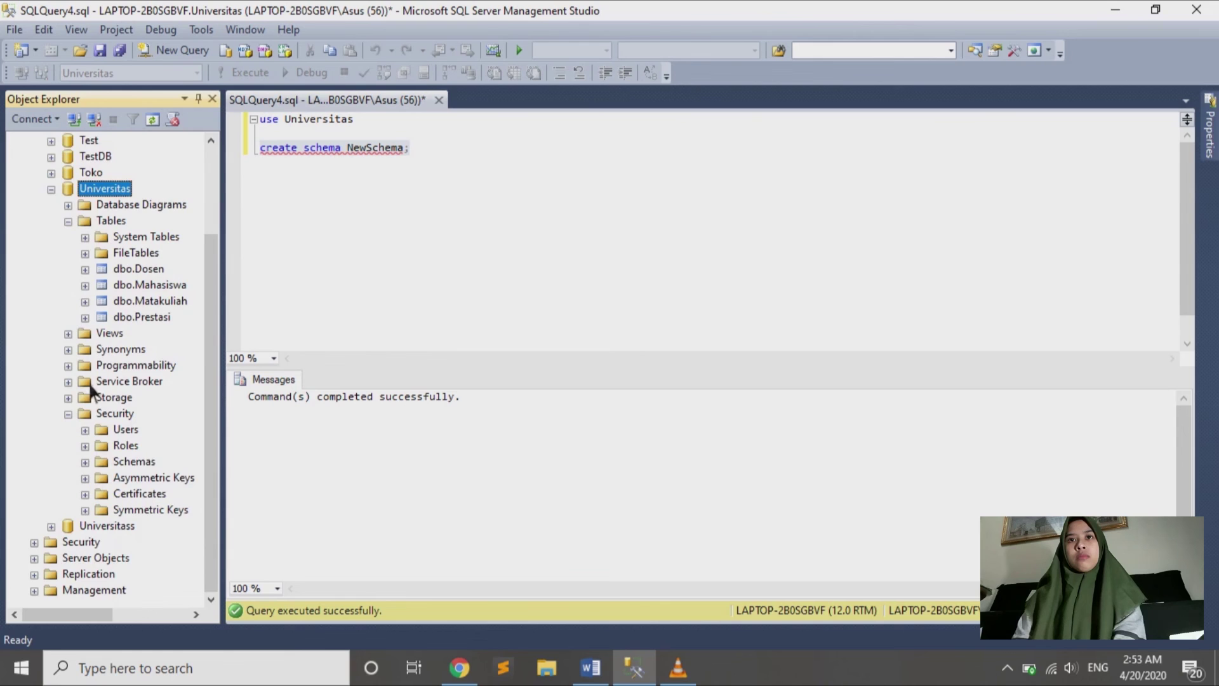
{"action": "key", "text": "F5"}
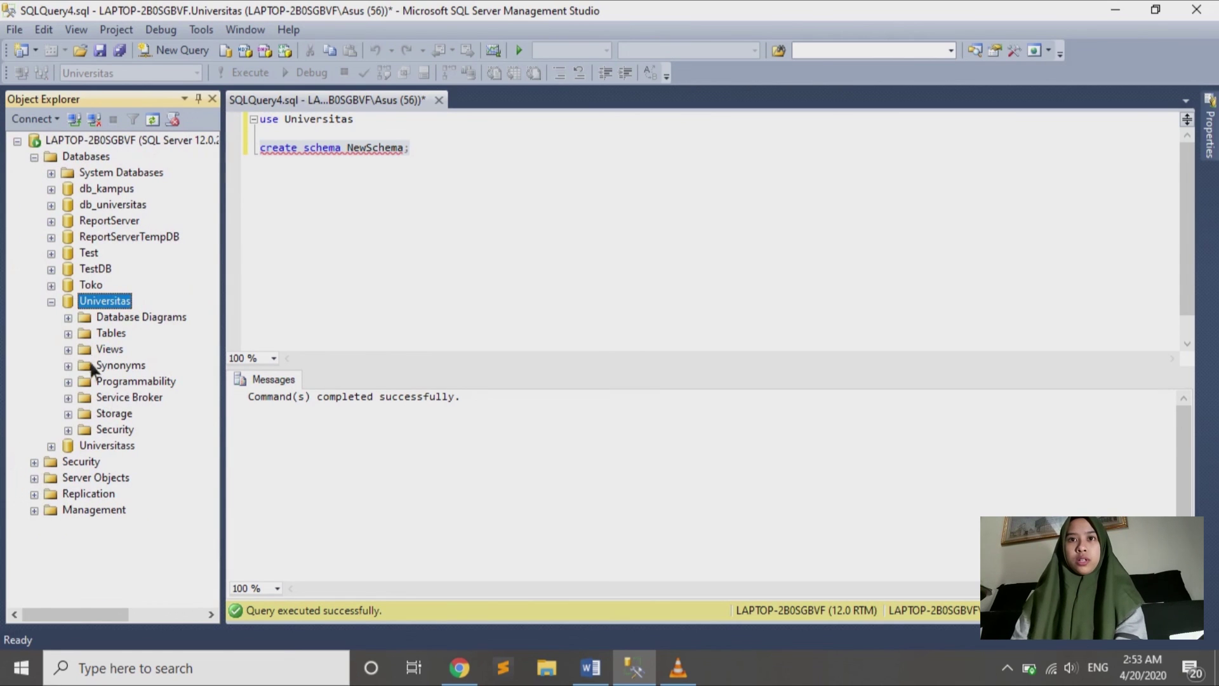
{"action": "left_click", "coordinate": [70, 430]}
{"action": "left_click", "coordinate": [85, 463]}
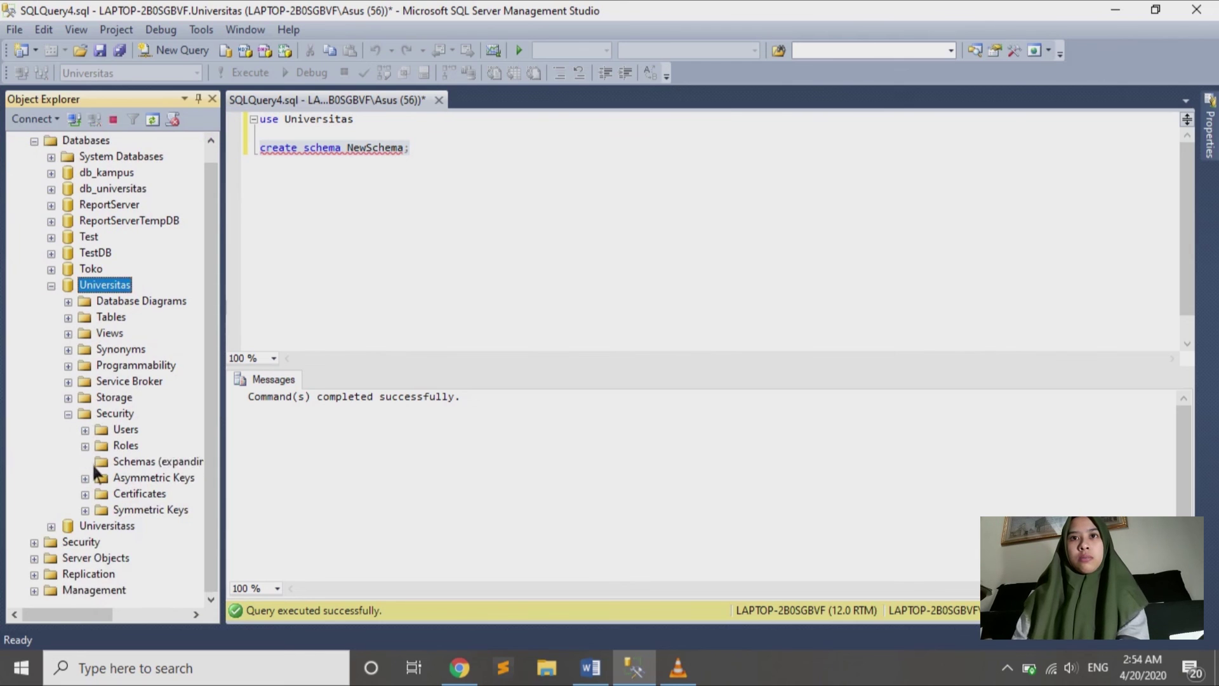